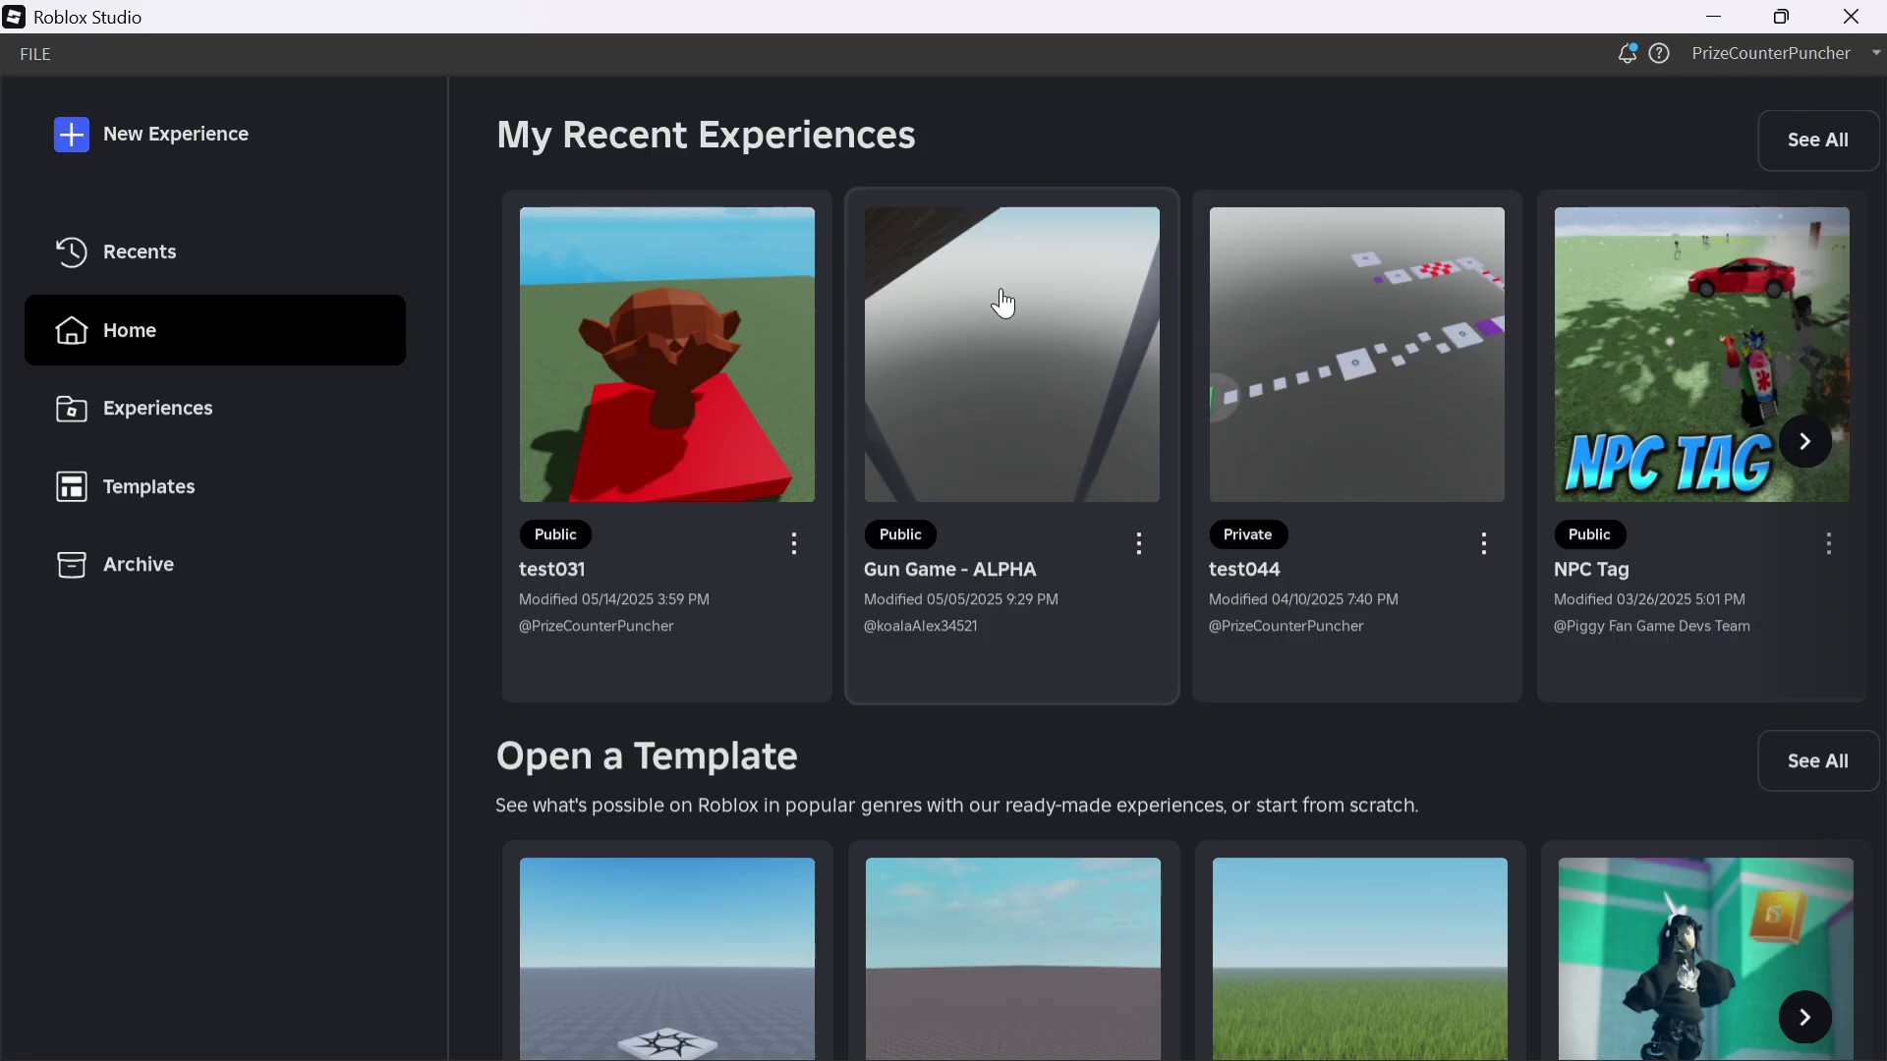
Step: Open the NPC Tag experience card under My Recent Experiences on the Studio Home page
left_click(660, 348)
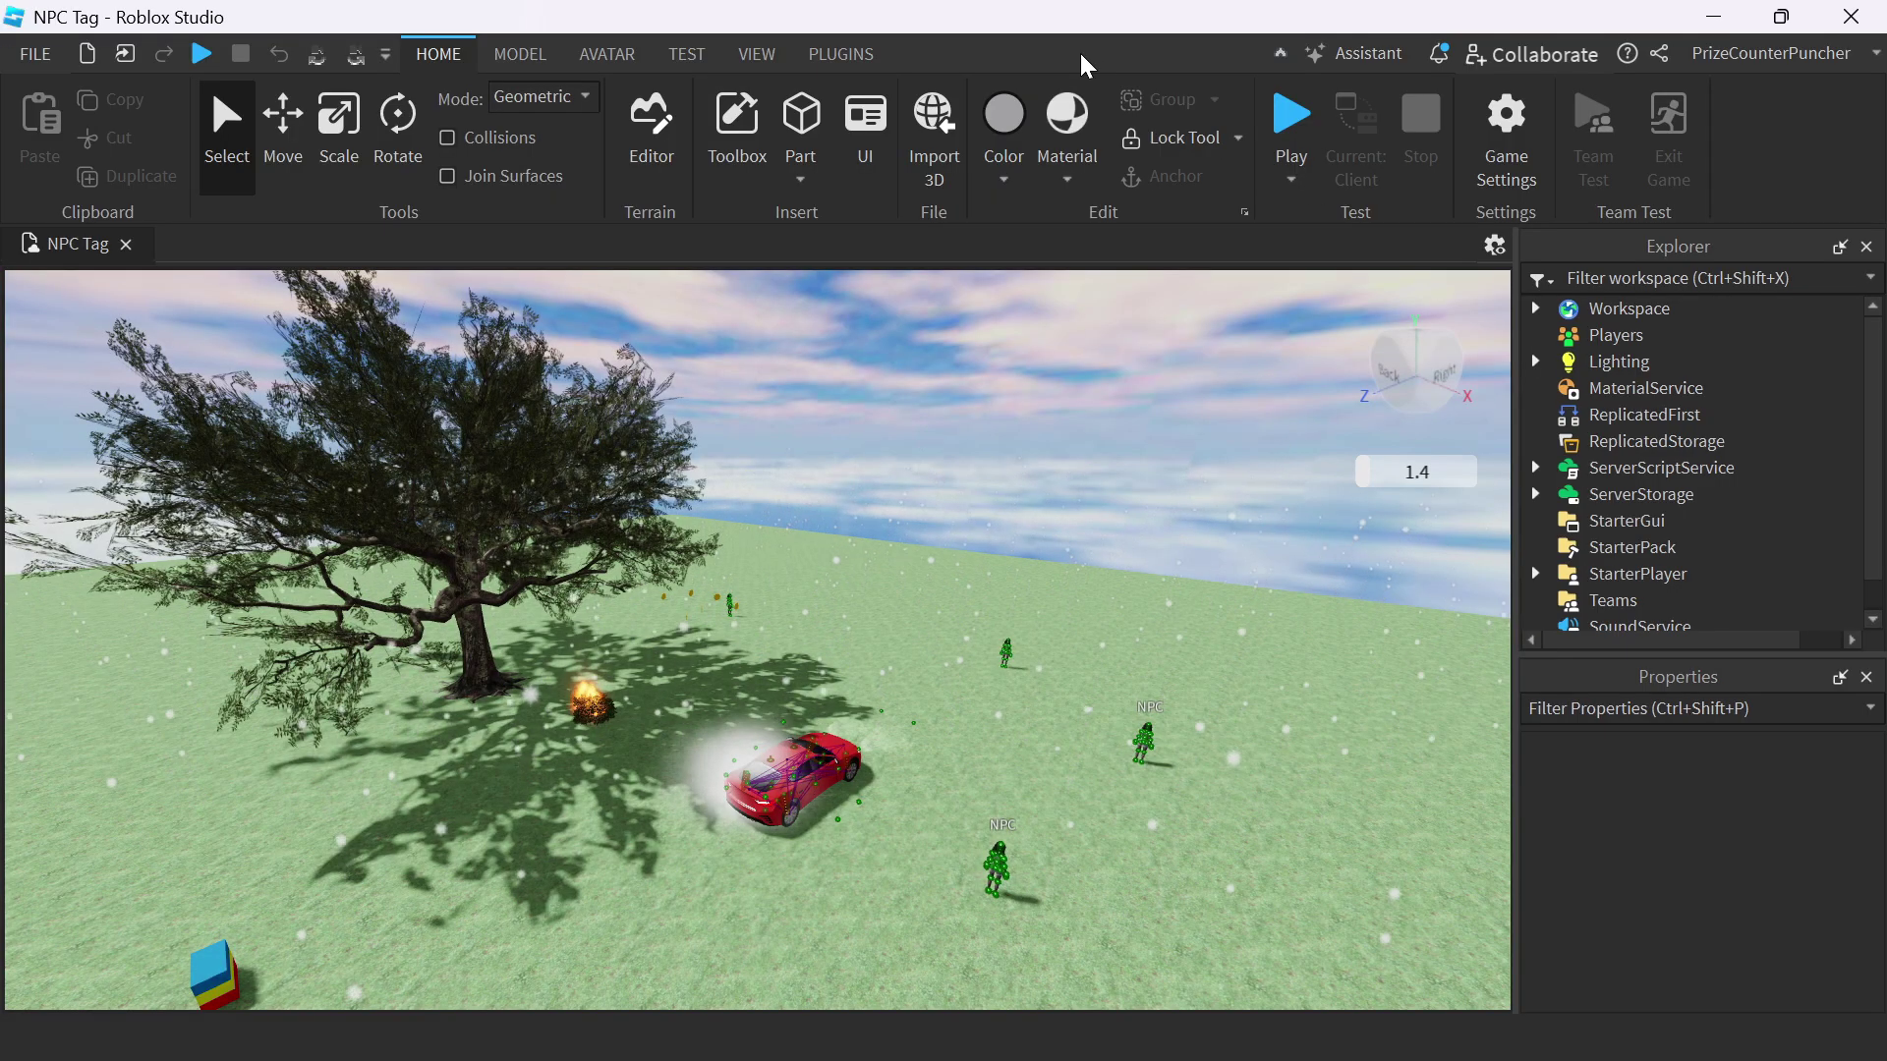
Step: Open the Asset Manager panel and the experience's Places folder
right_click(1086, 65)
key("Escape")
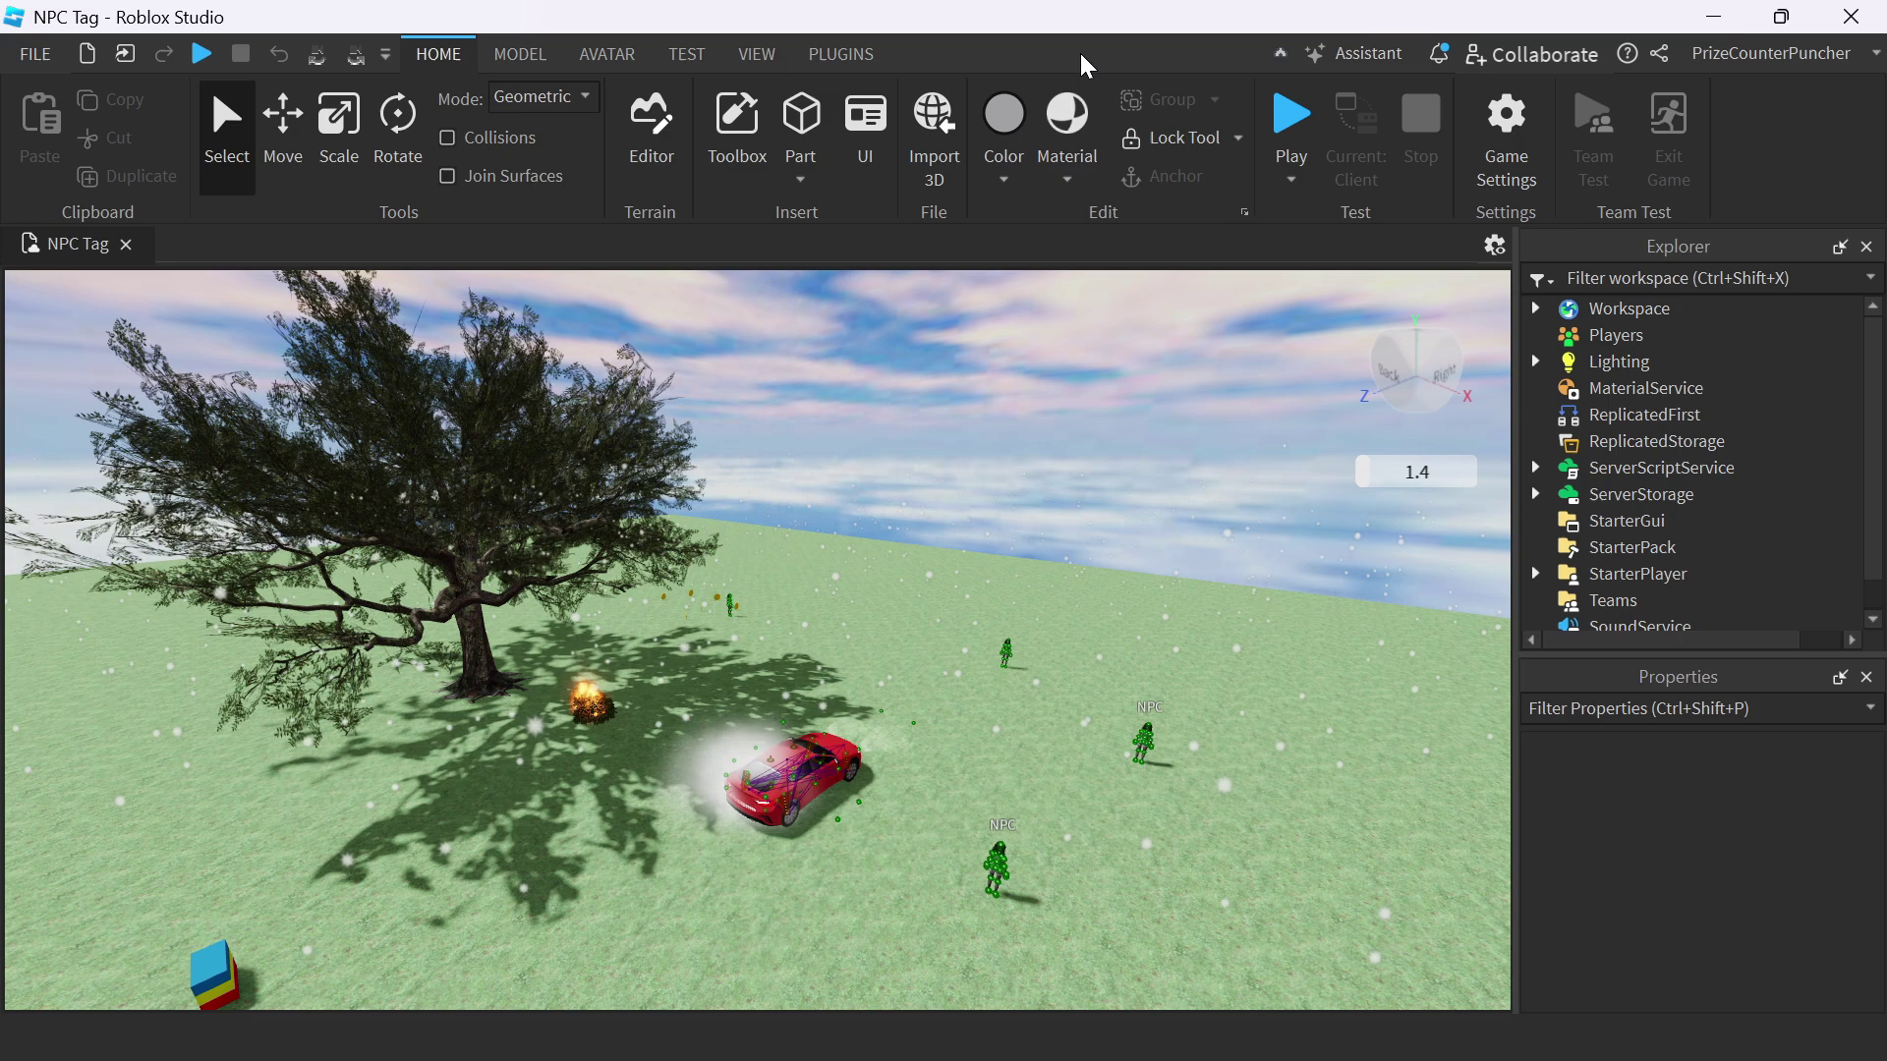
right_click(1086, 65)
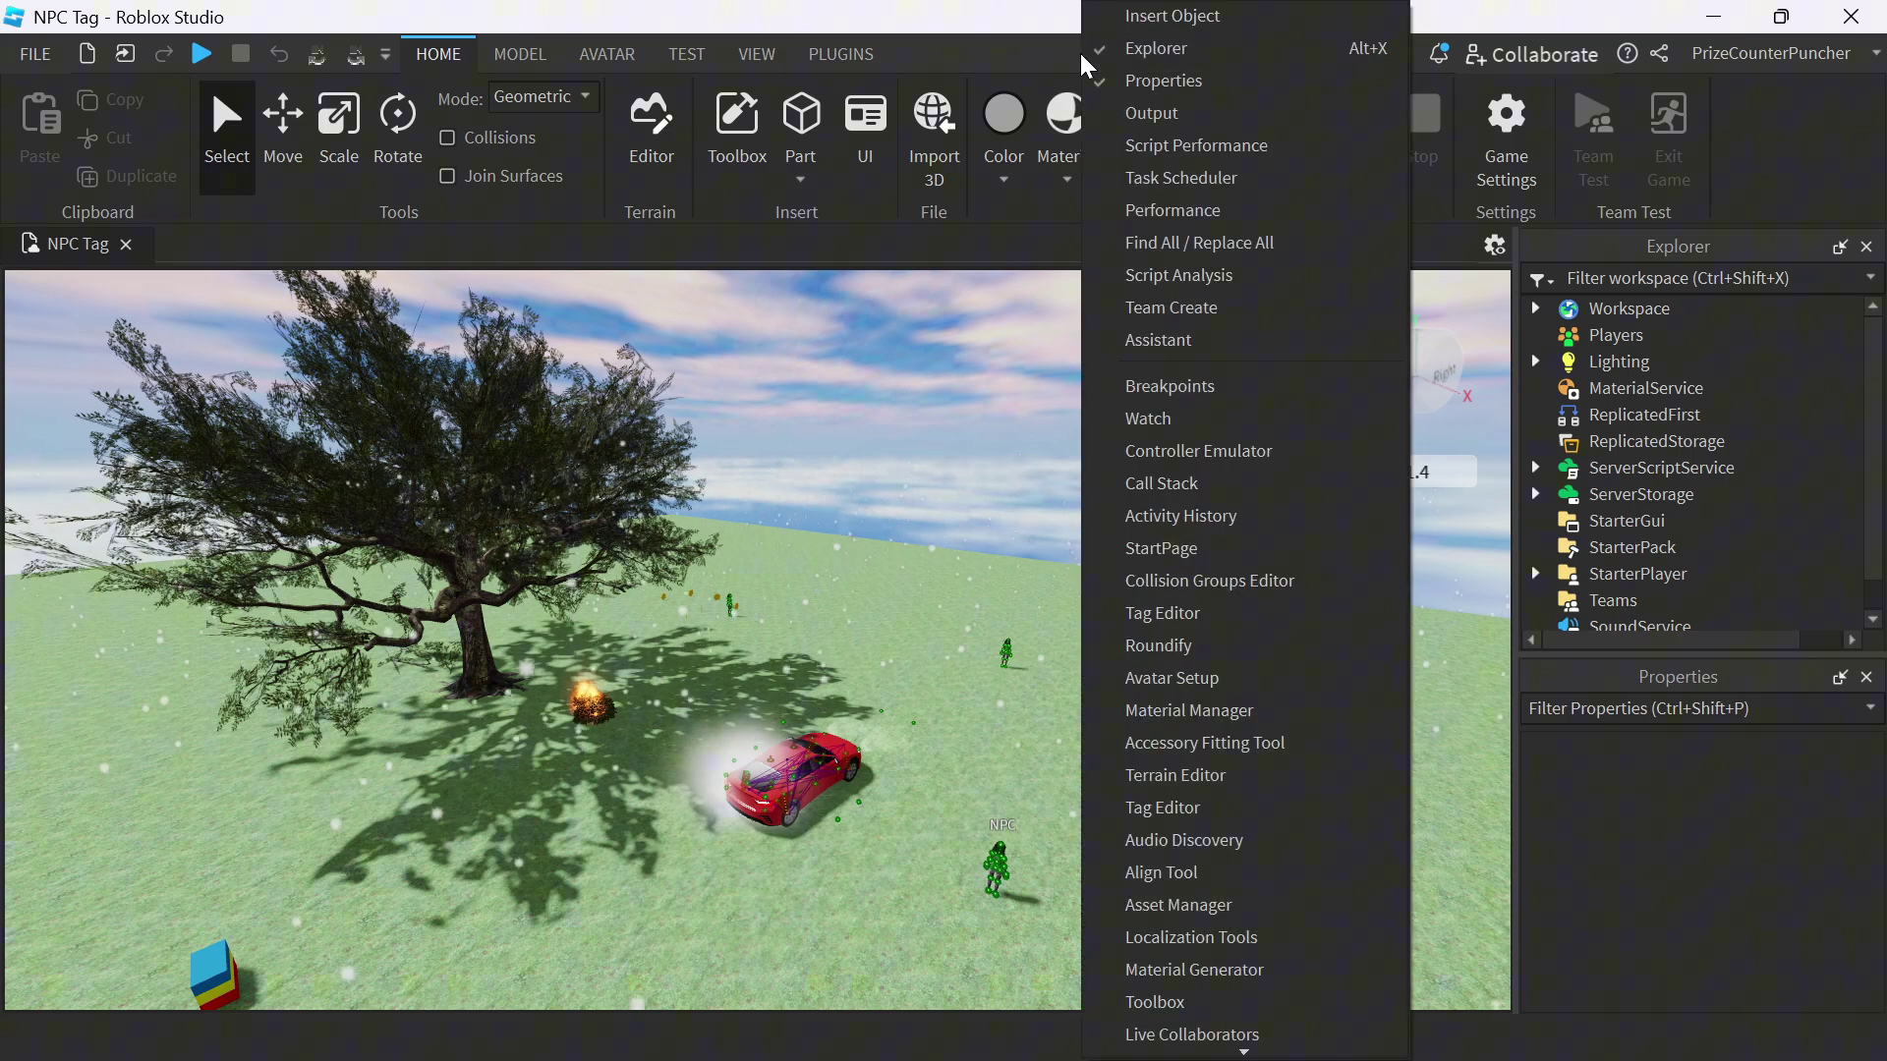
left_click(1218, 908)
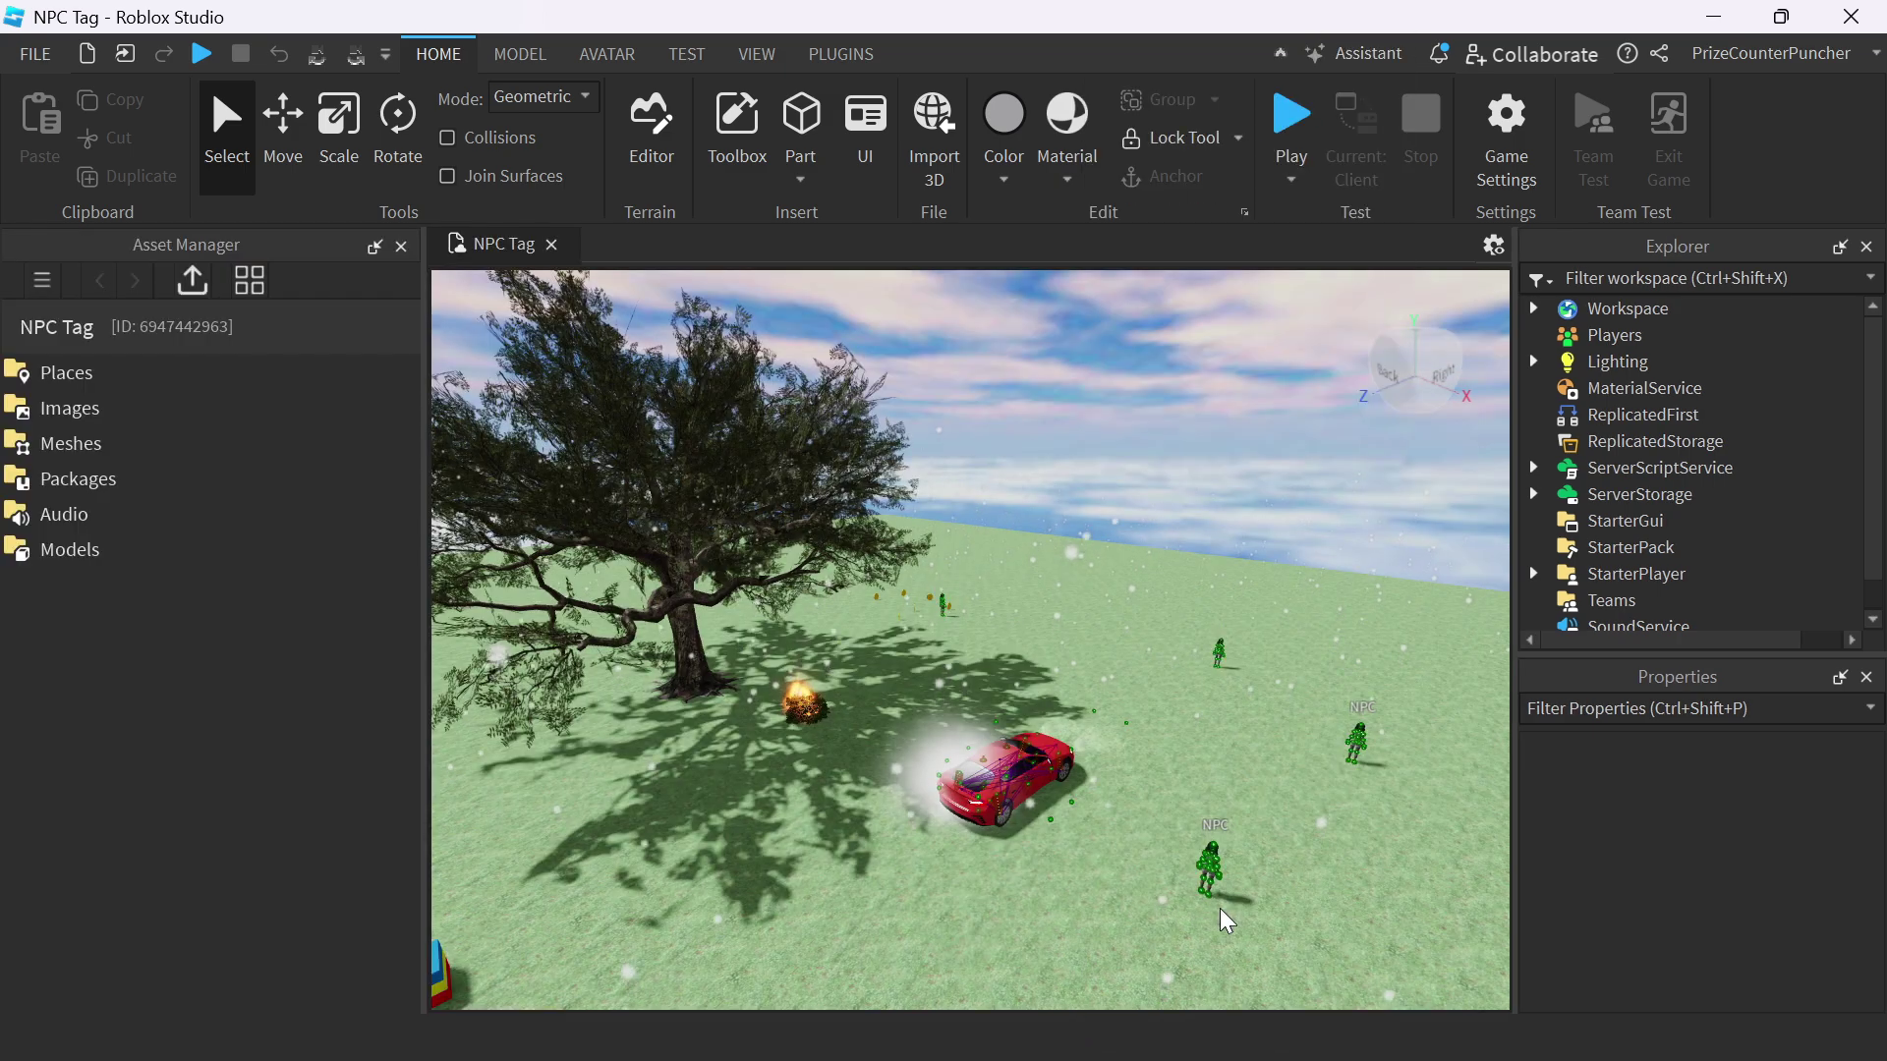
double_click(98, 385)
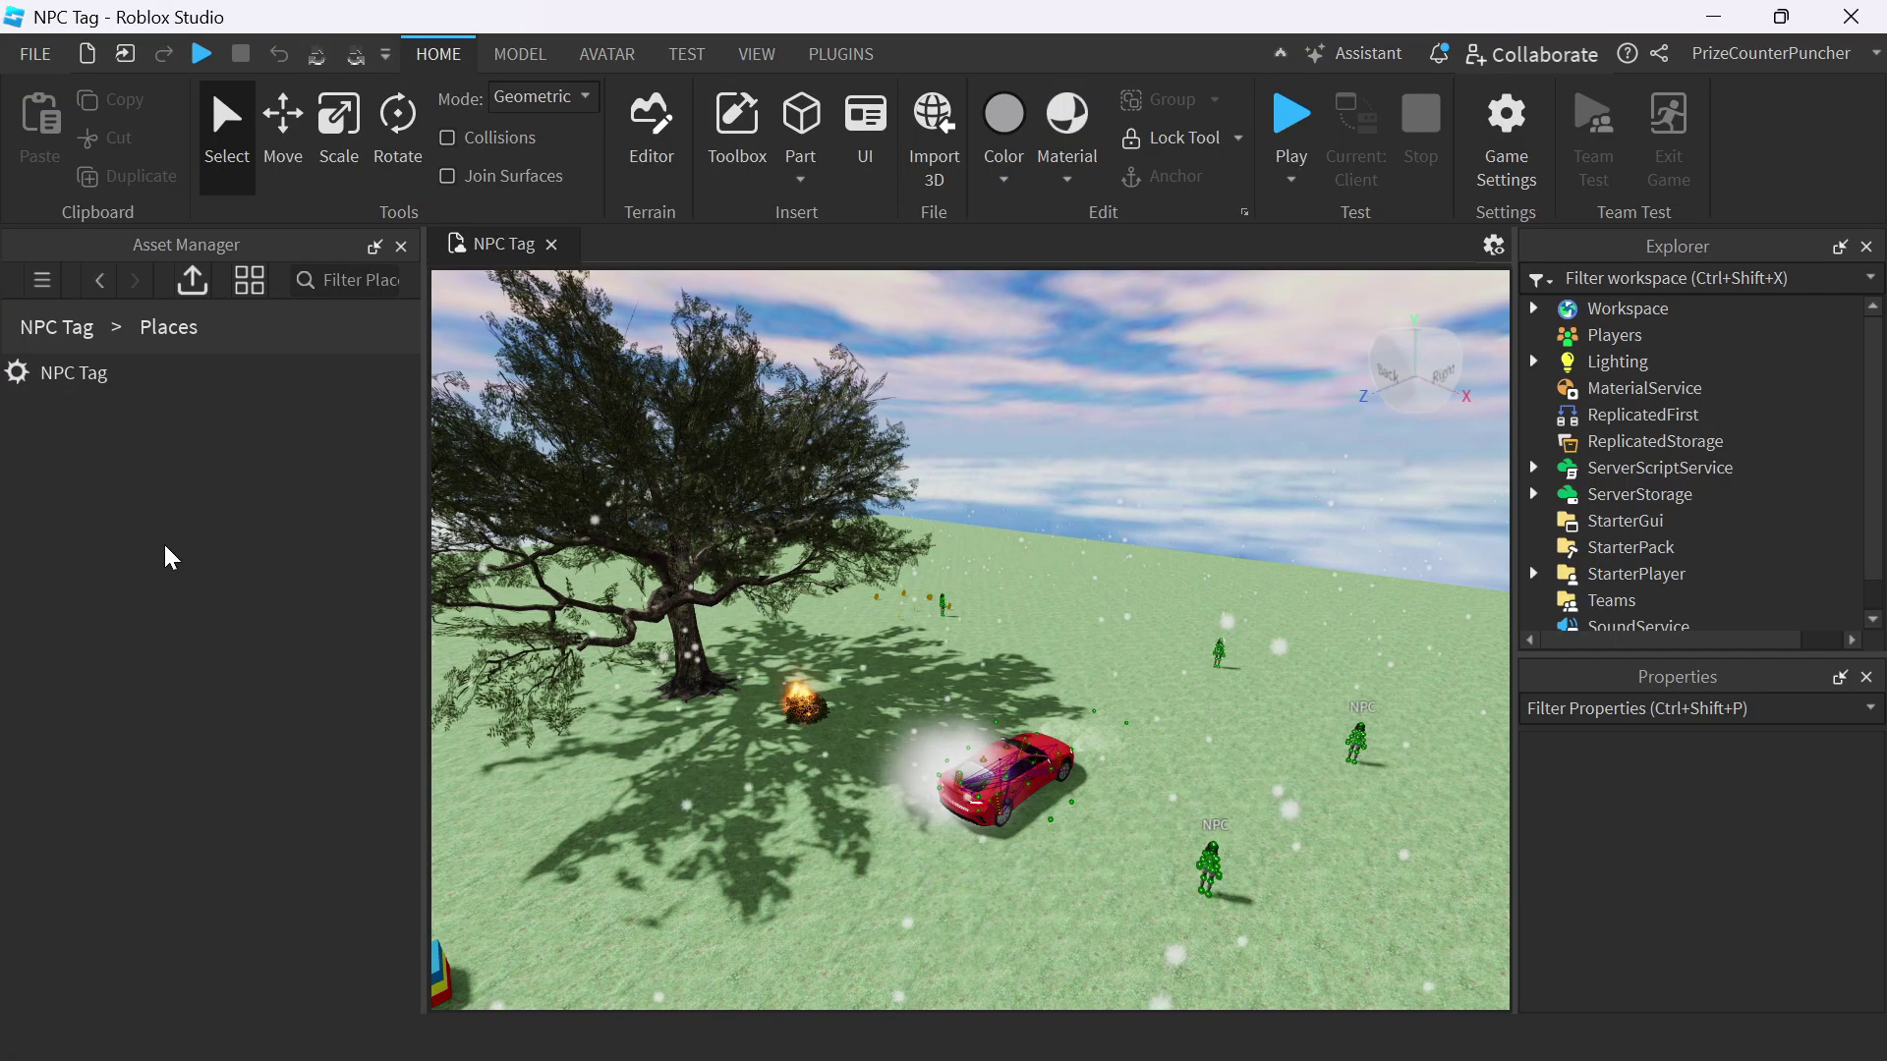
Step: Add a new place and rename it 'NPC Tag Level 2'
right_click(165, 547)
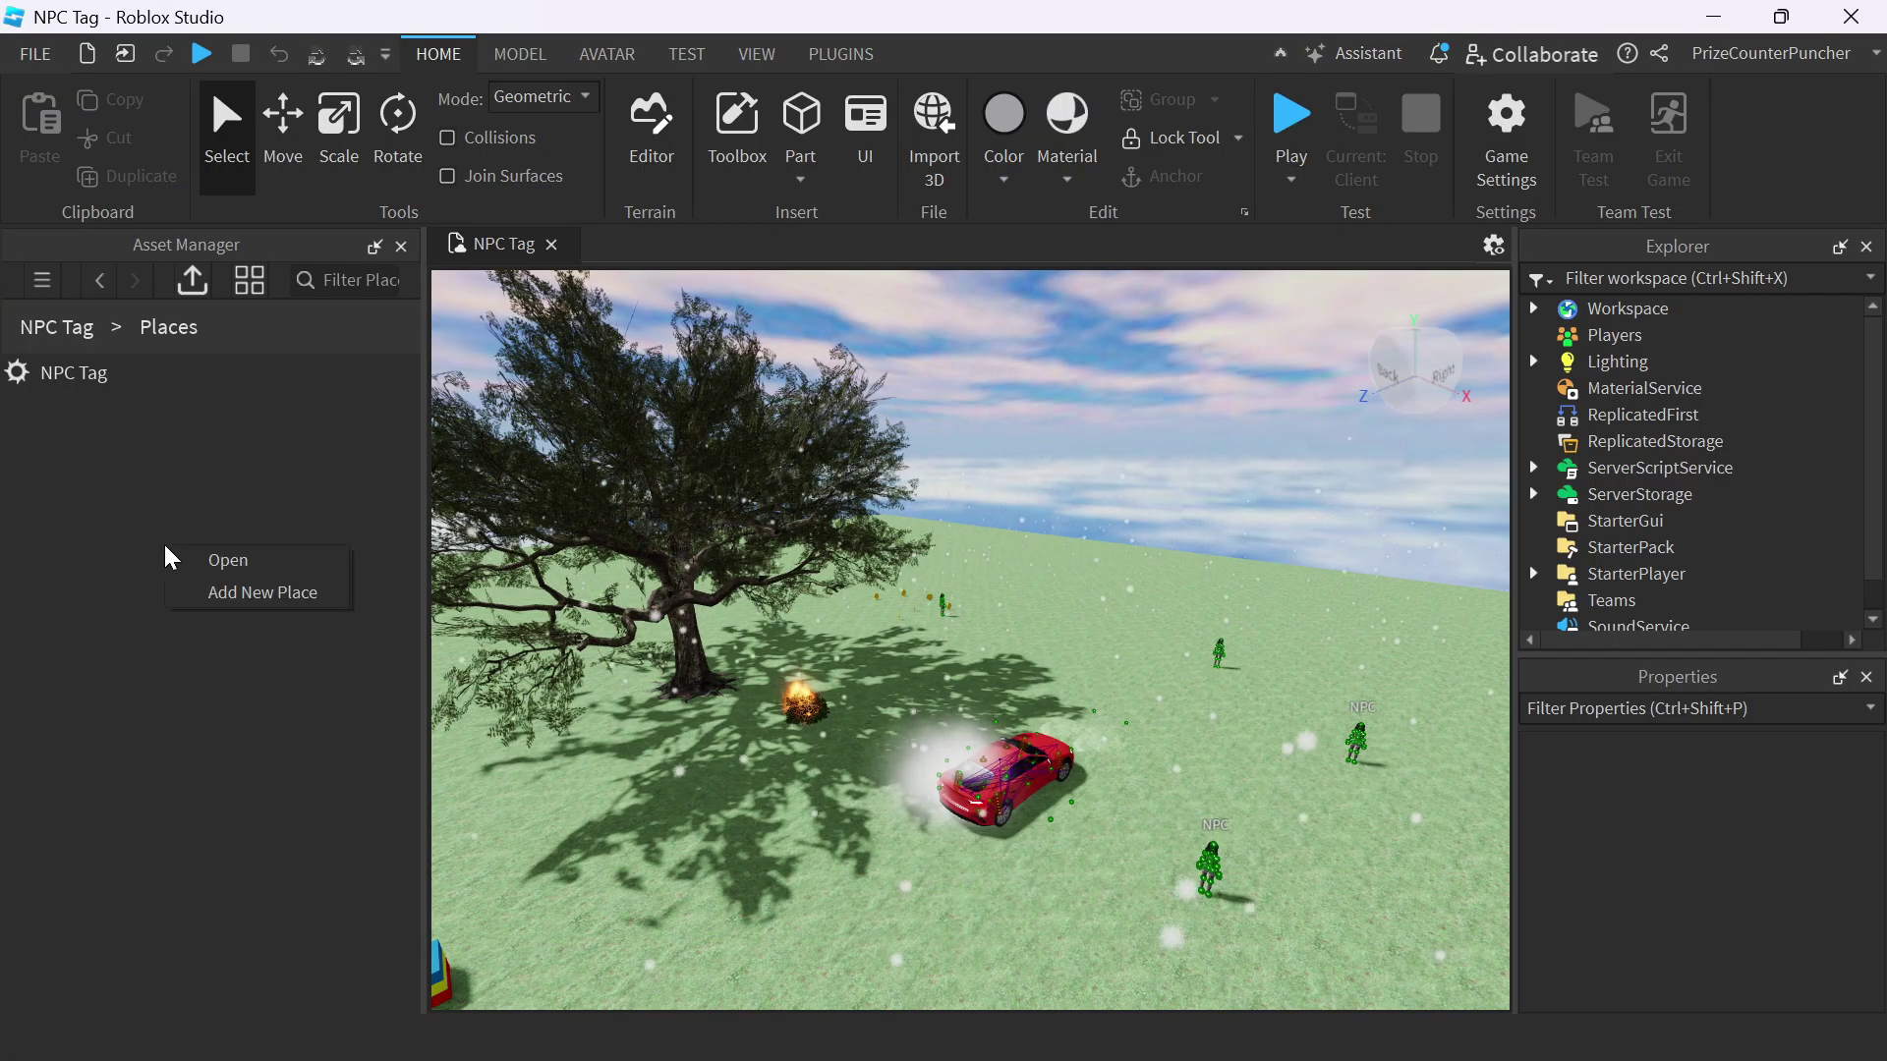
left_click(221, 594)
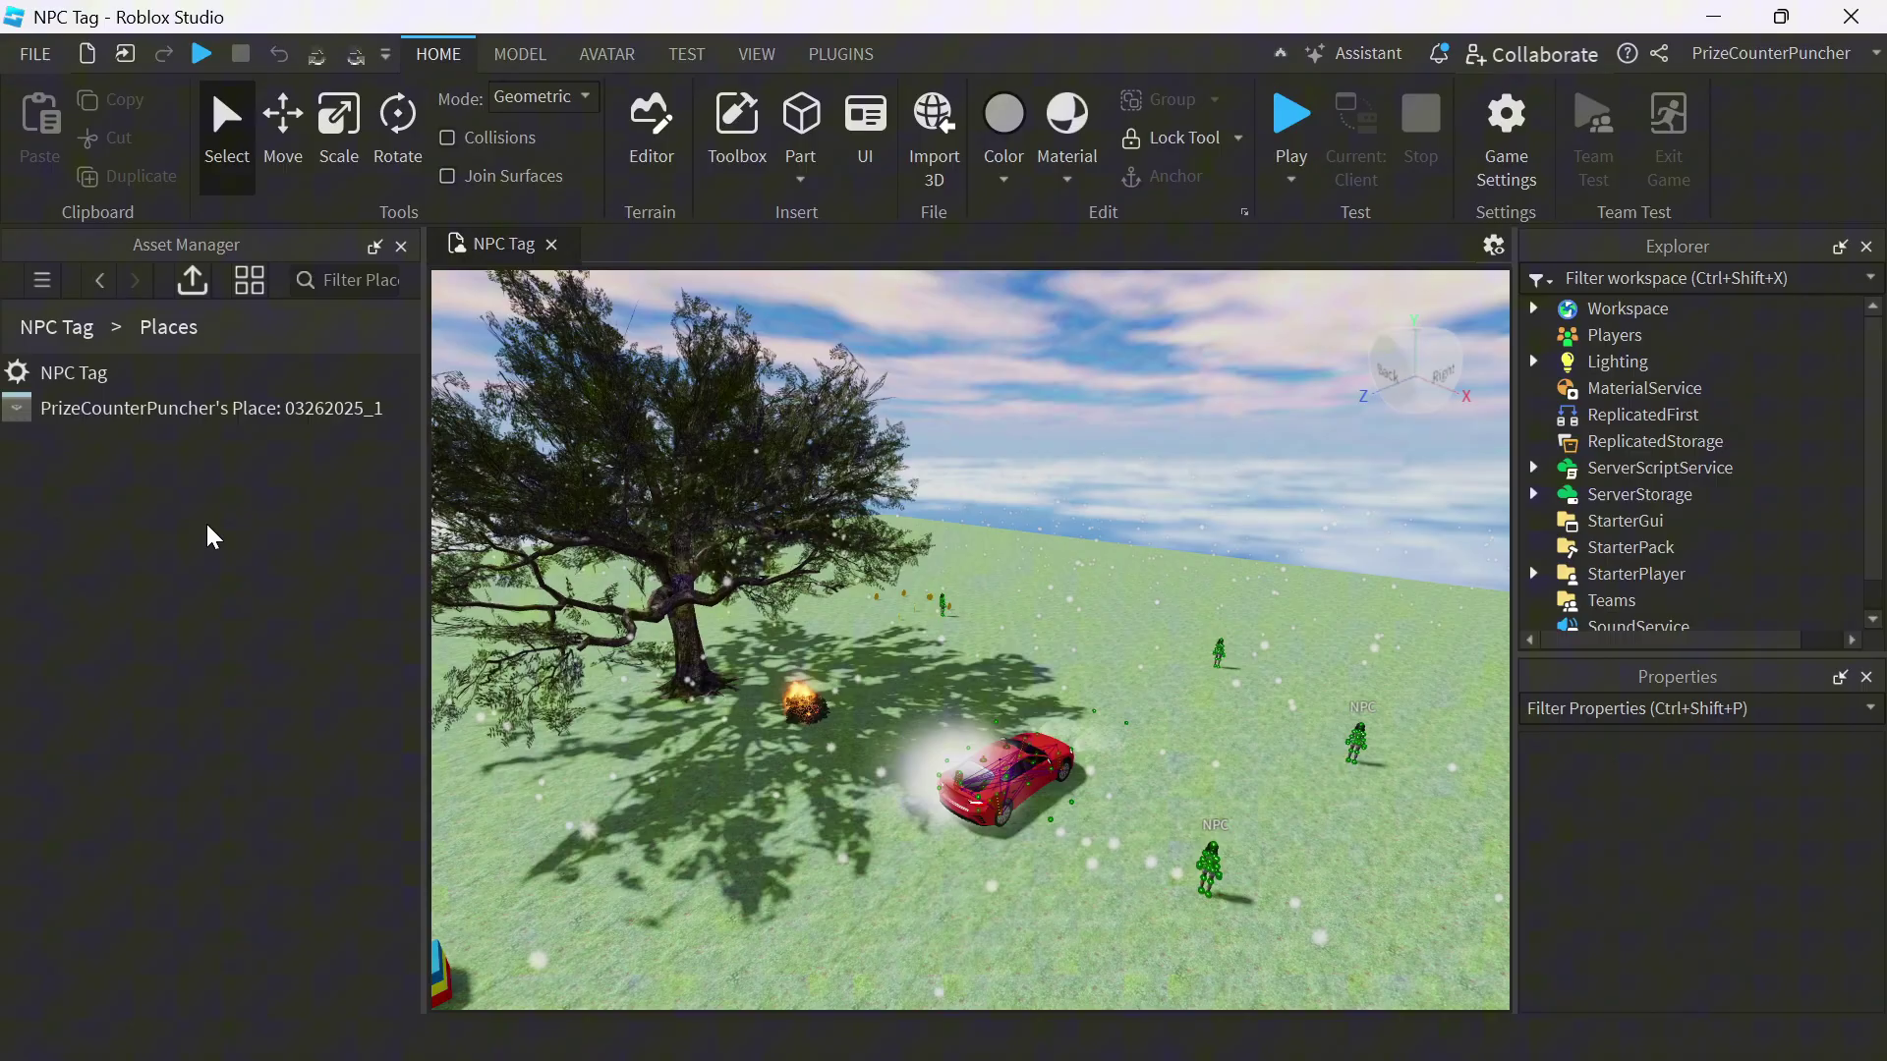
right_click(189, 410)
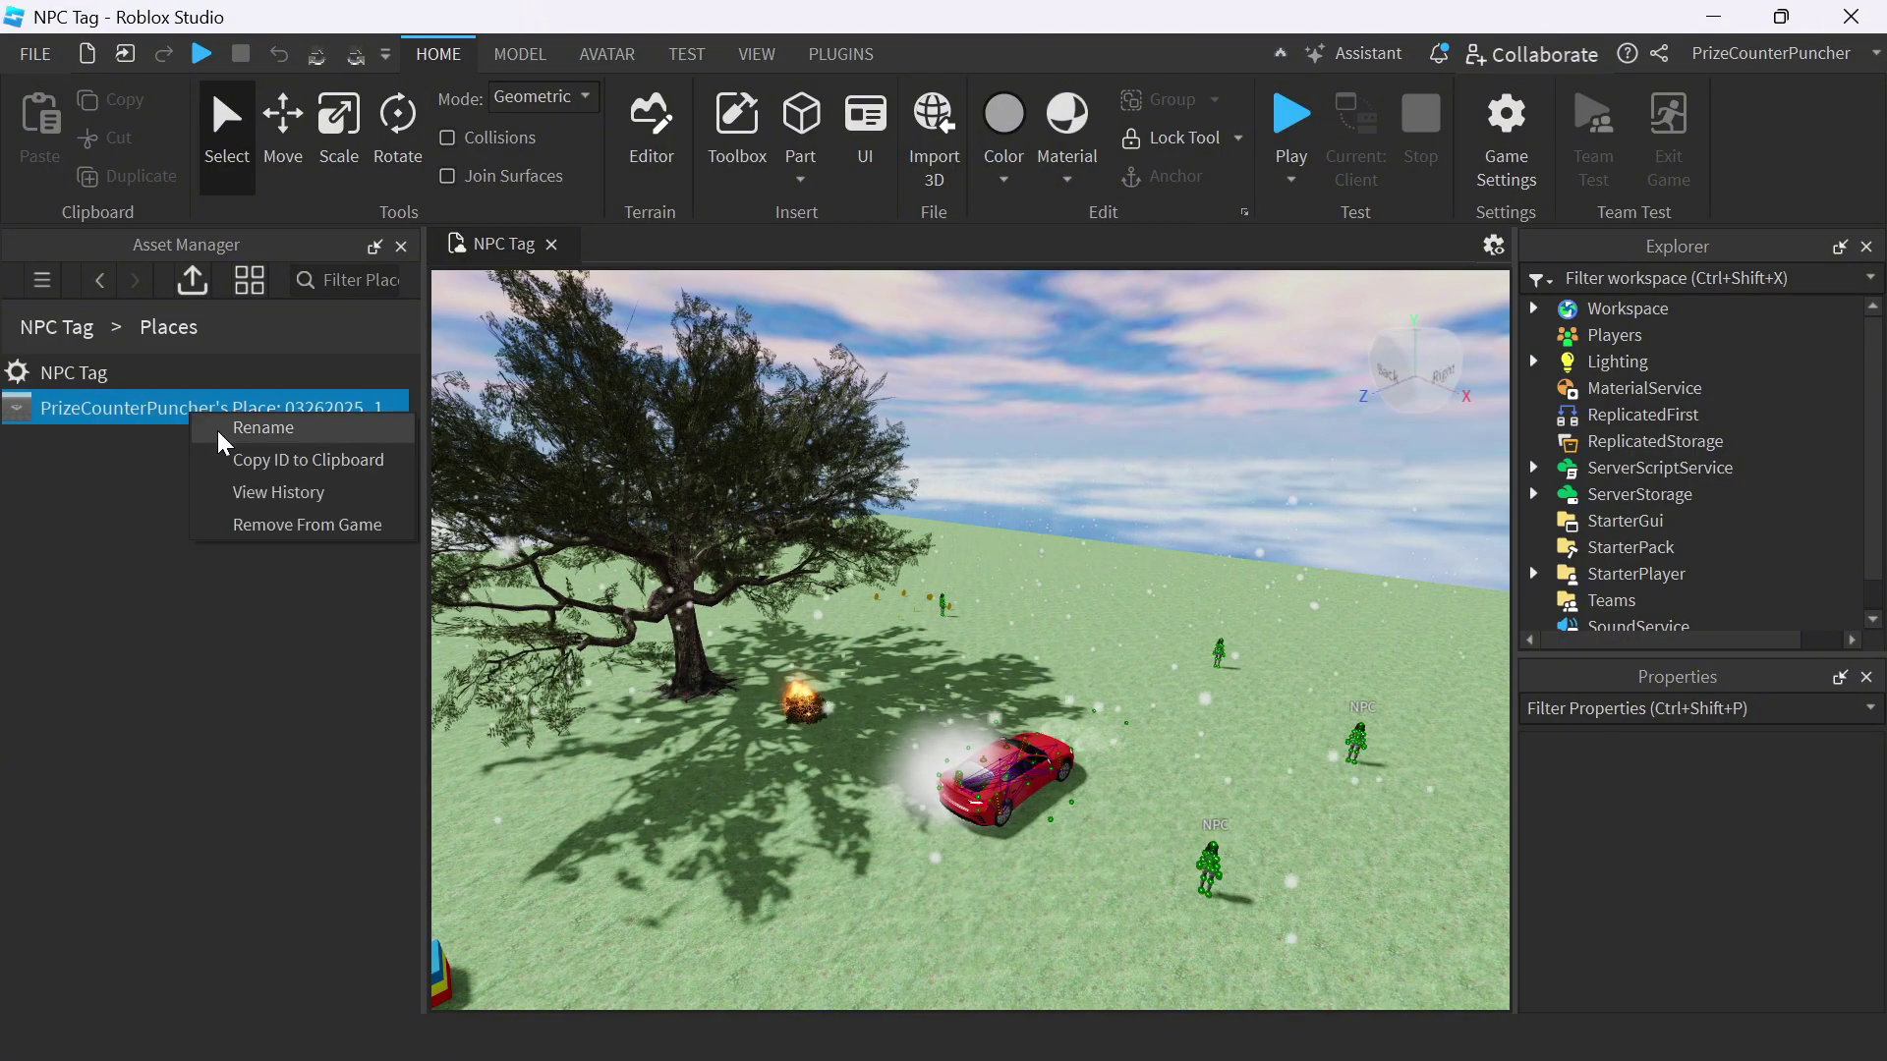
left_click(218, 429)
type("NPC")
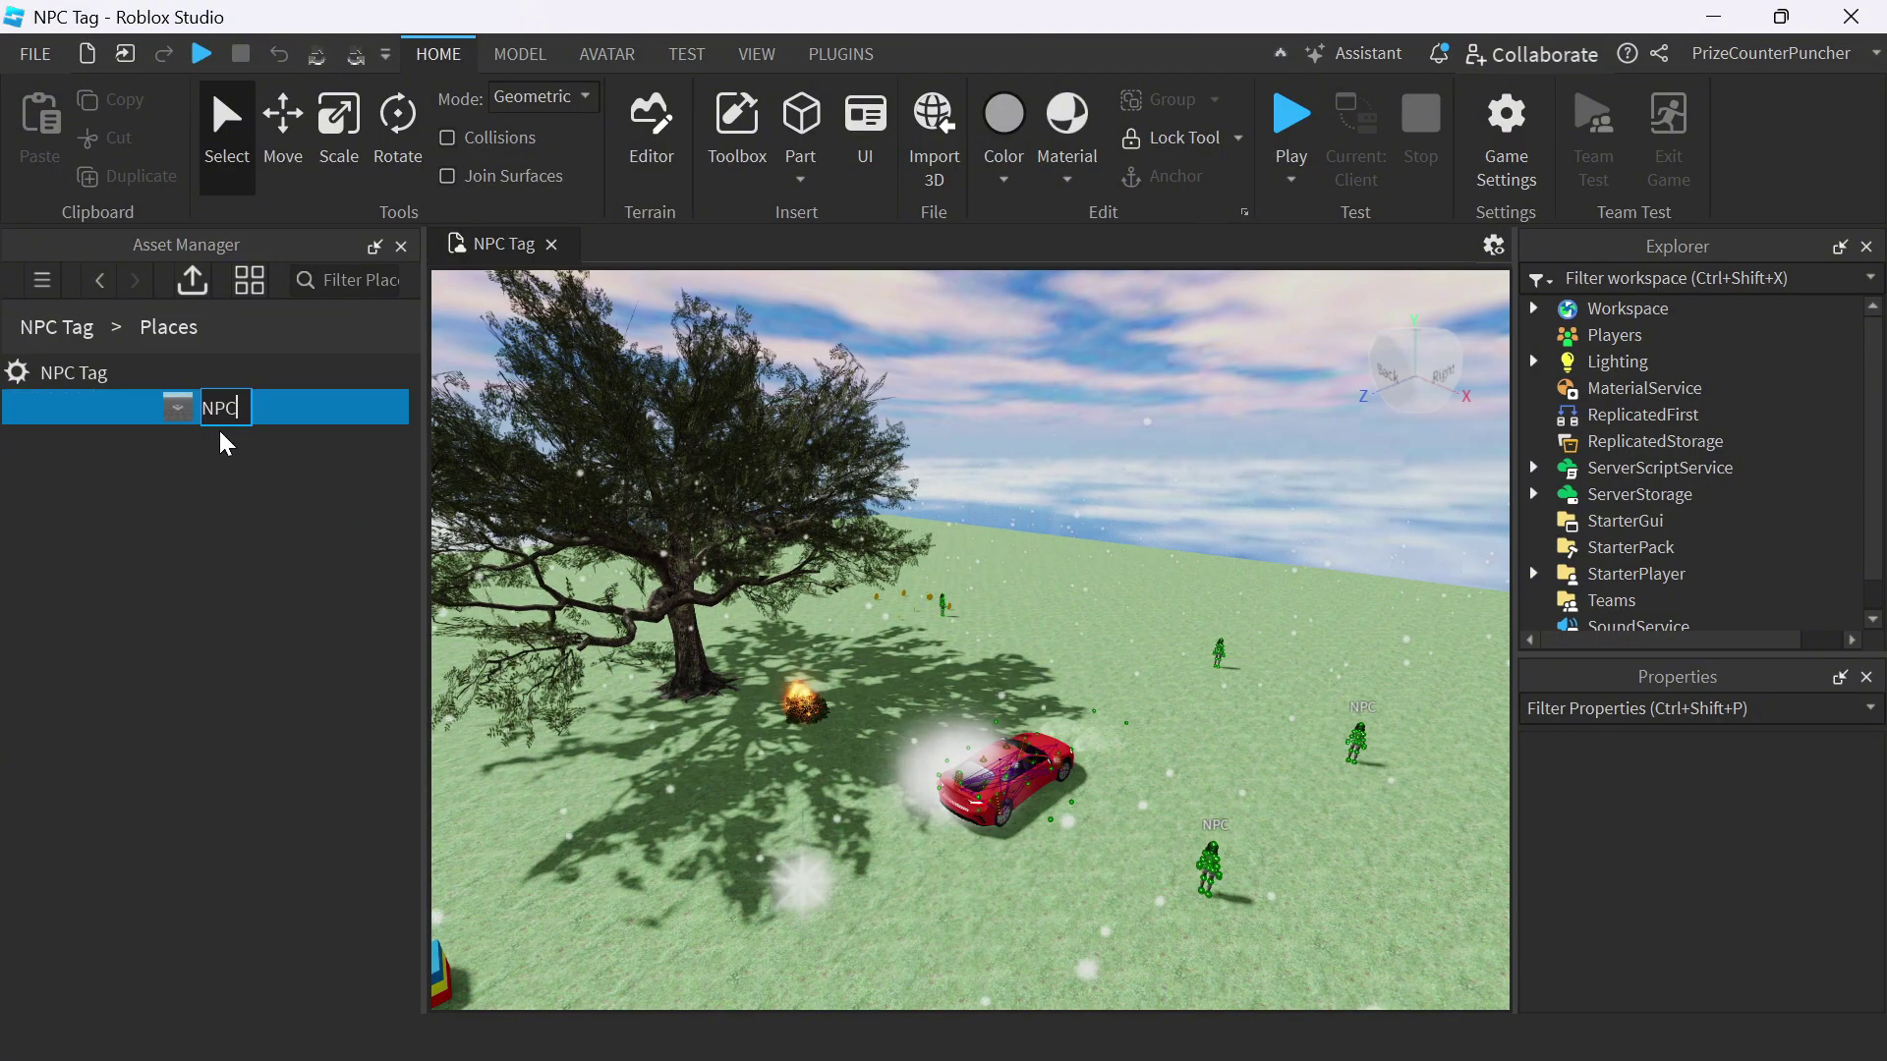
type(" Tag ")
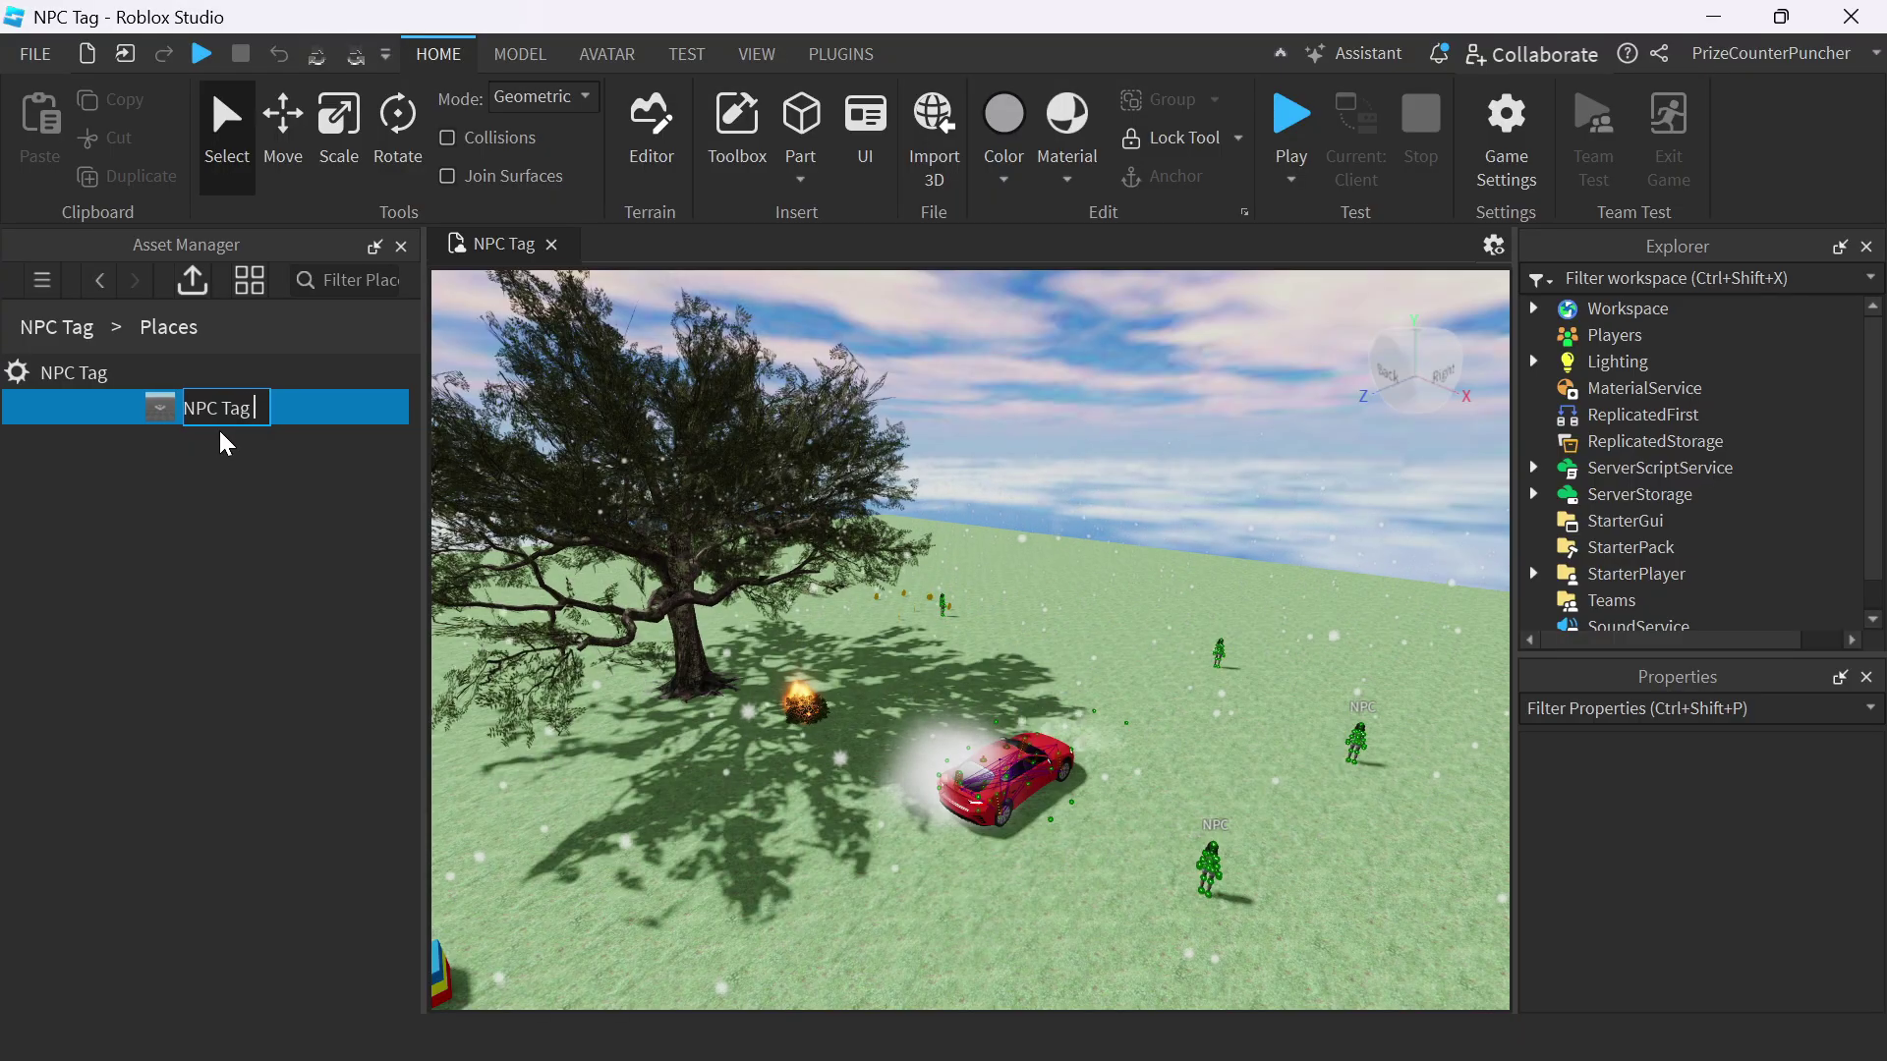
type("Level 2")
key("Return")
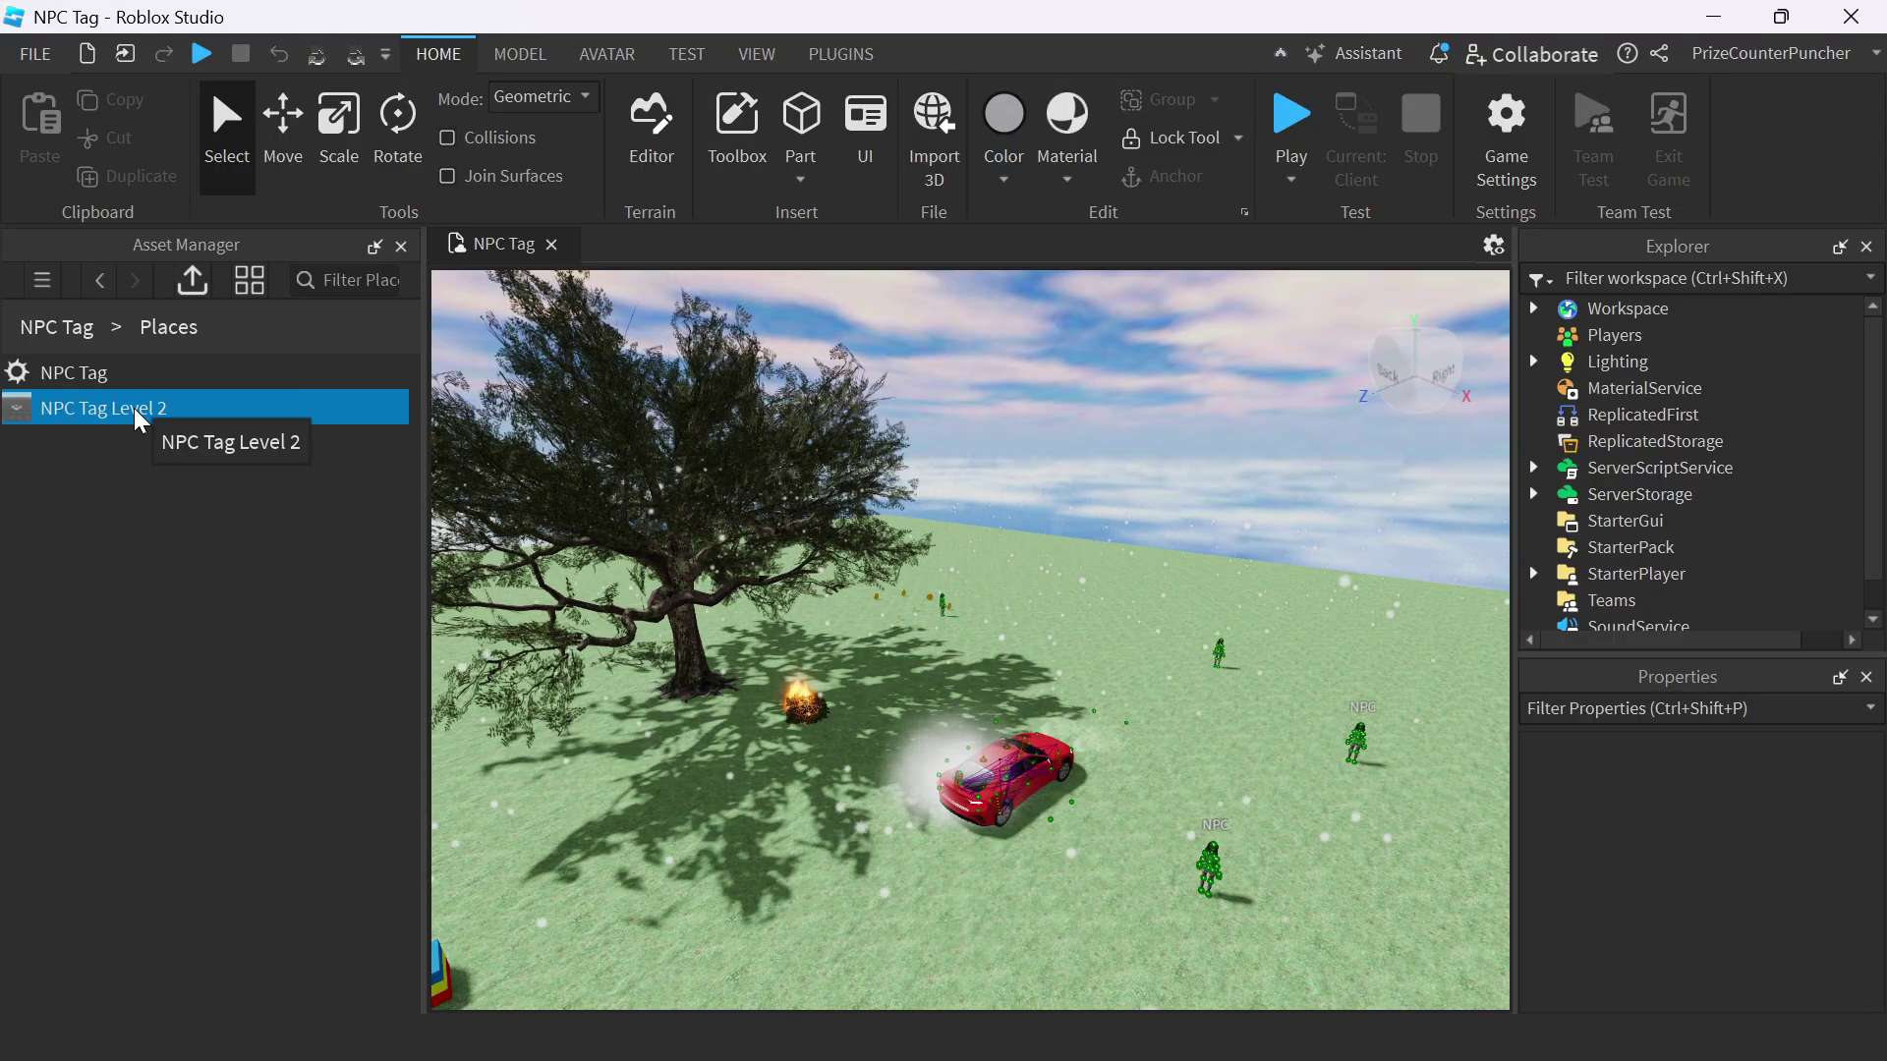
Step: In NPC Tag Level 2, add an enlarged Really red part, then open test031 from Recent Games
double_click(134, 409)
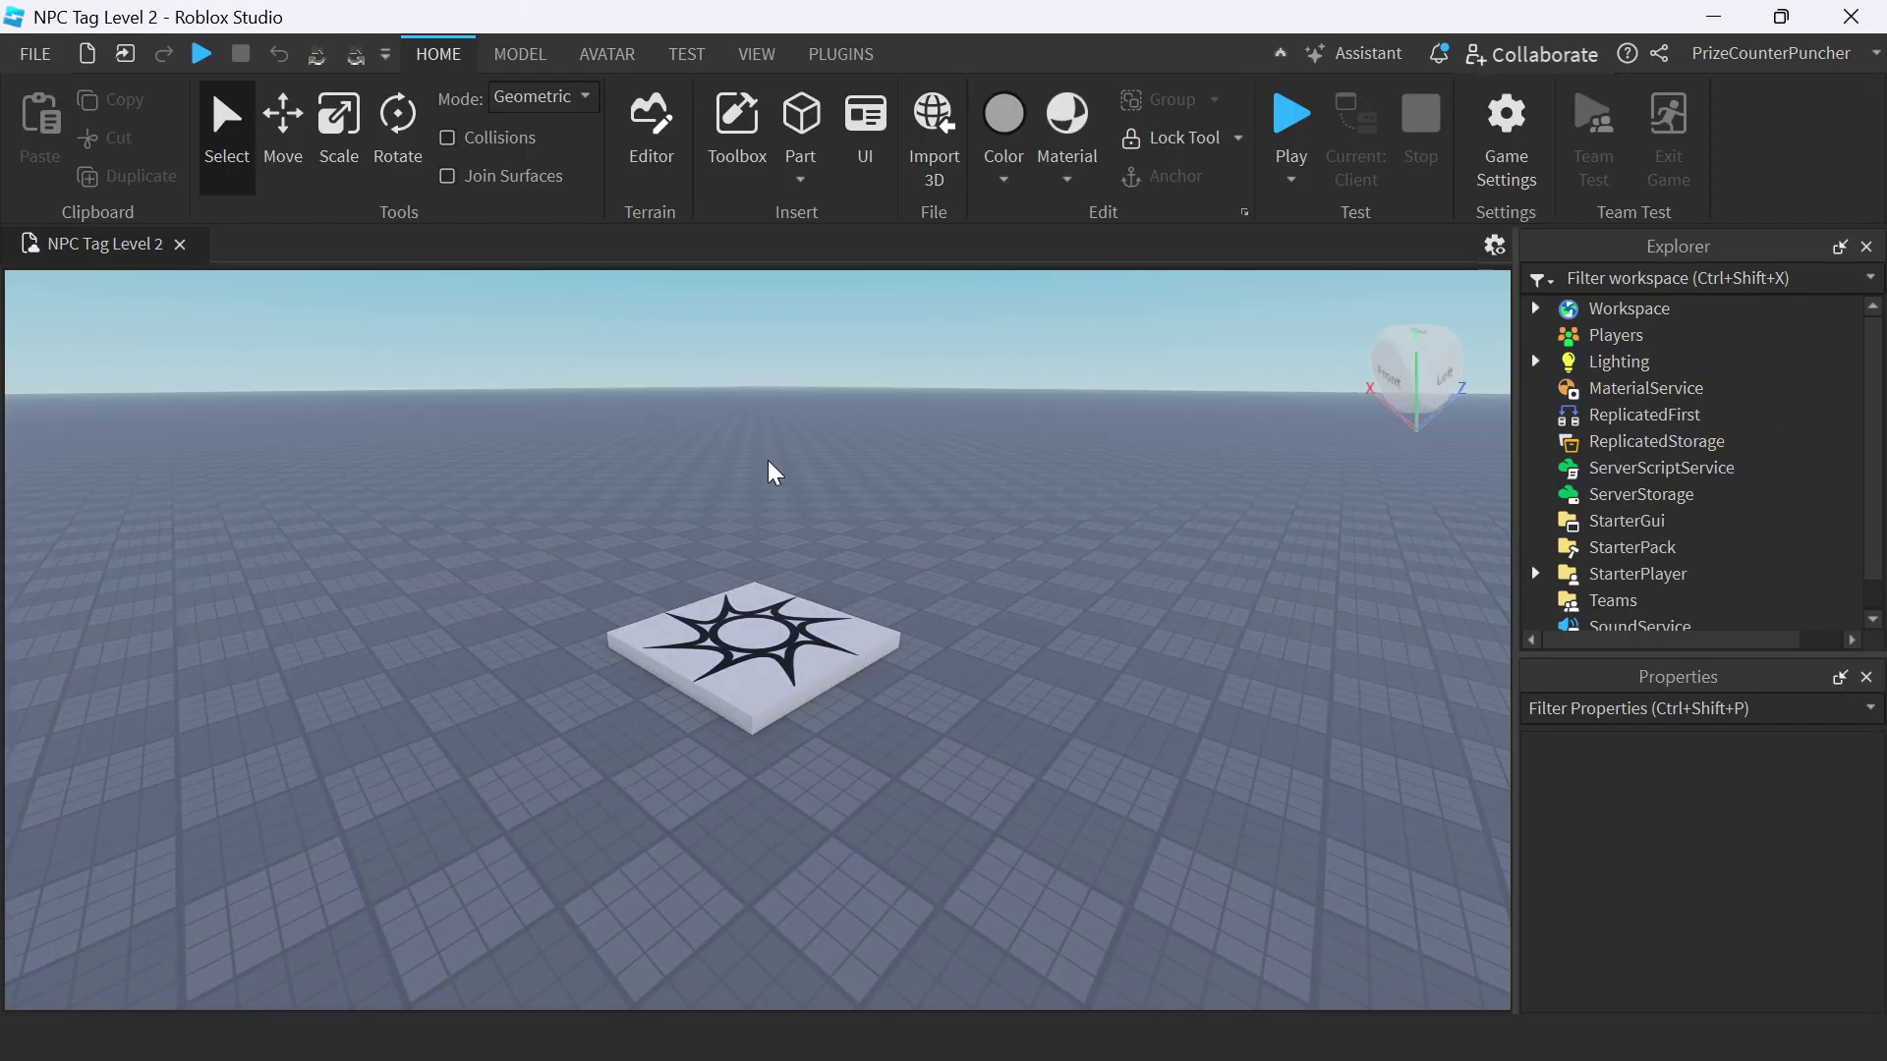
left_click(802, 123)
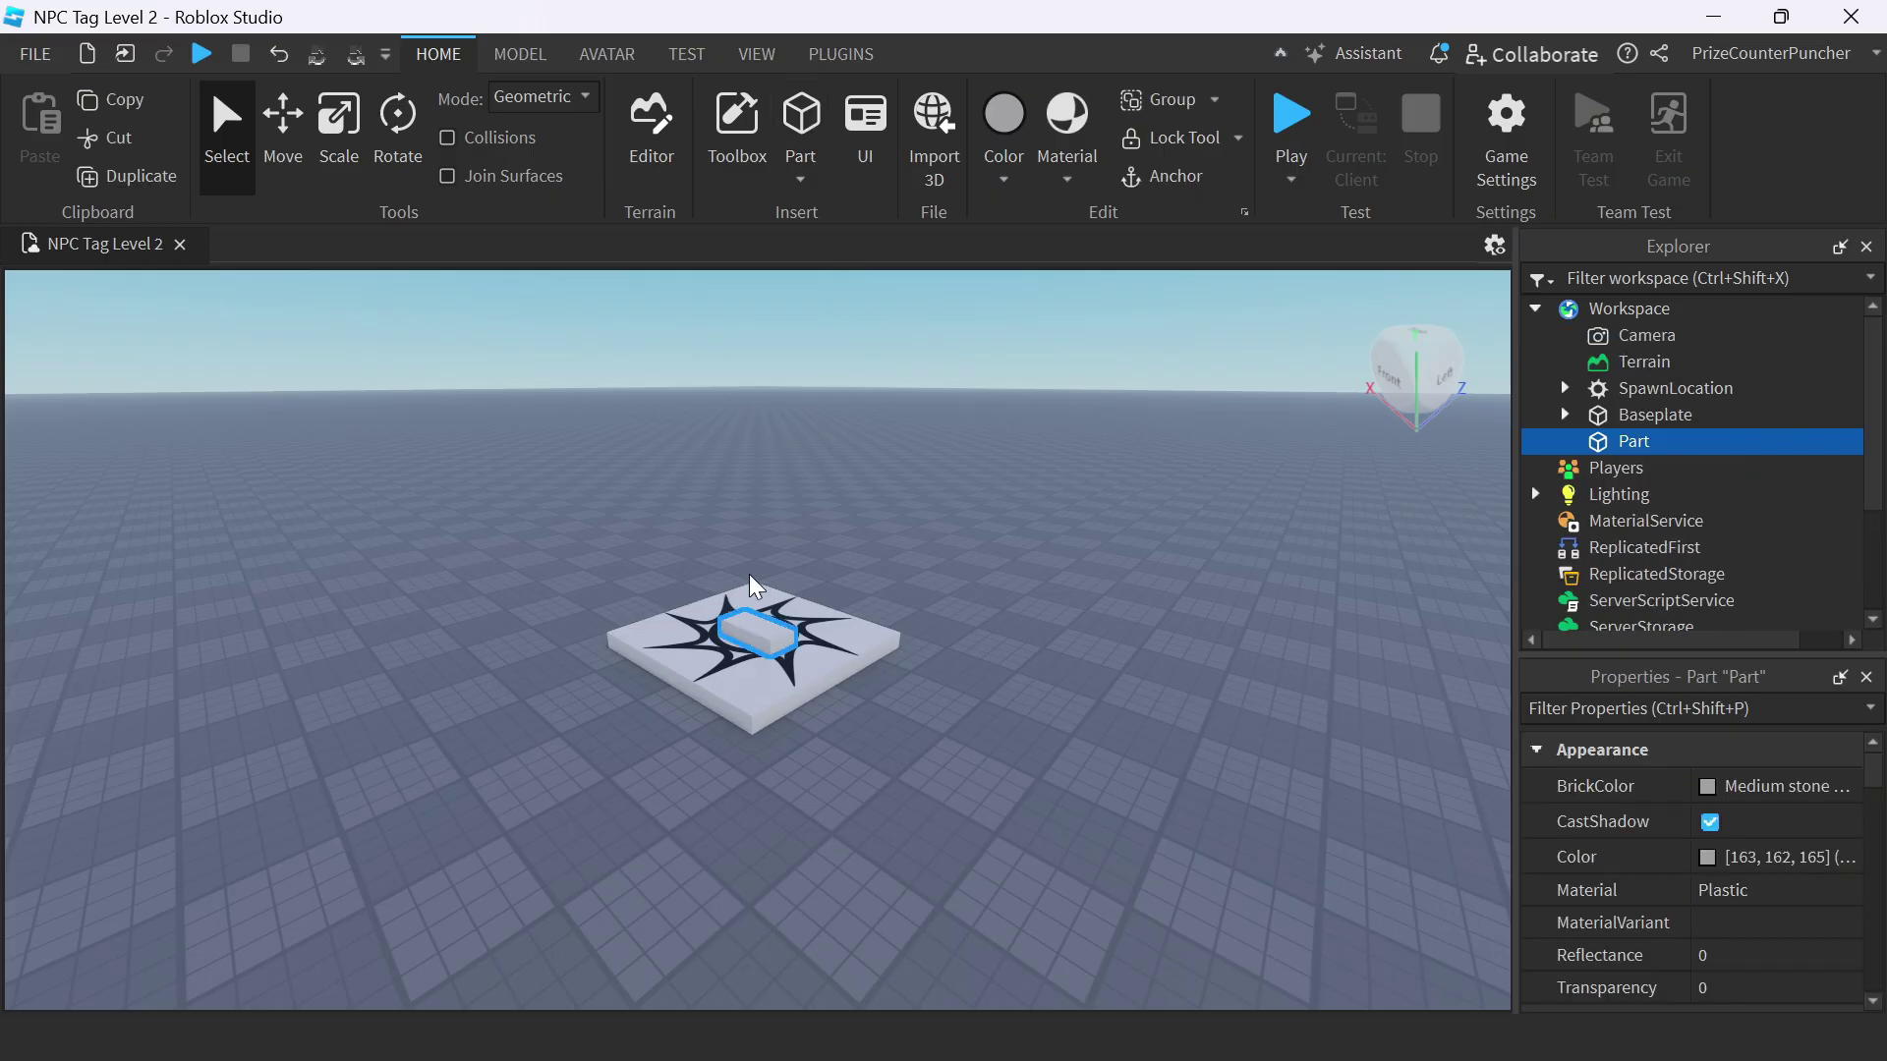
left_click_drag(752, 609, 1310, 676)
left_click(1768, 786)
left_click(339, 123)
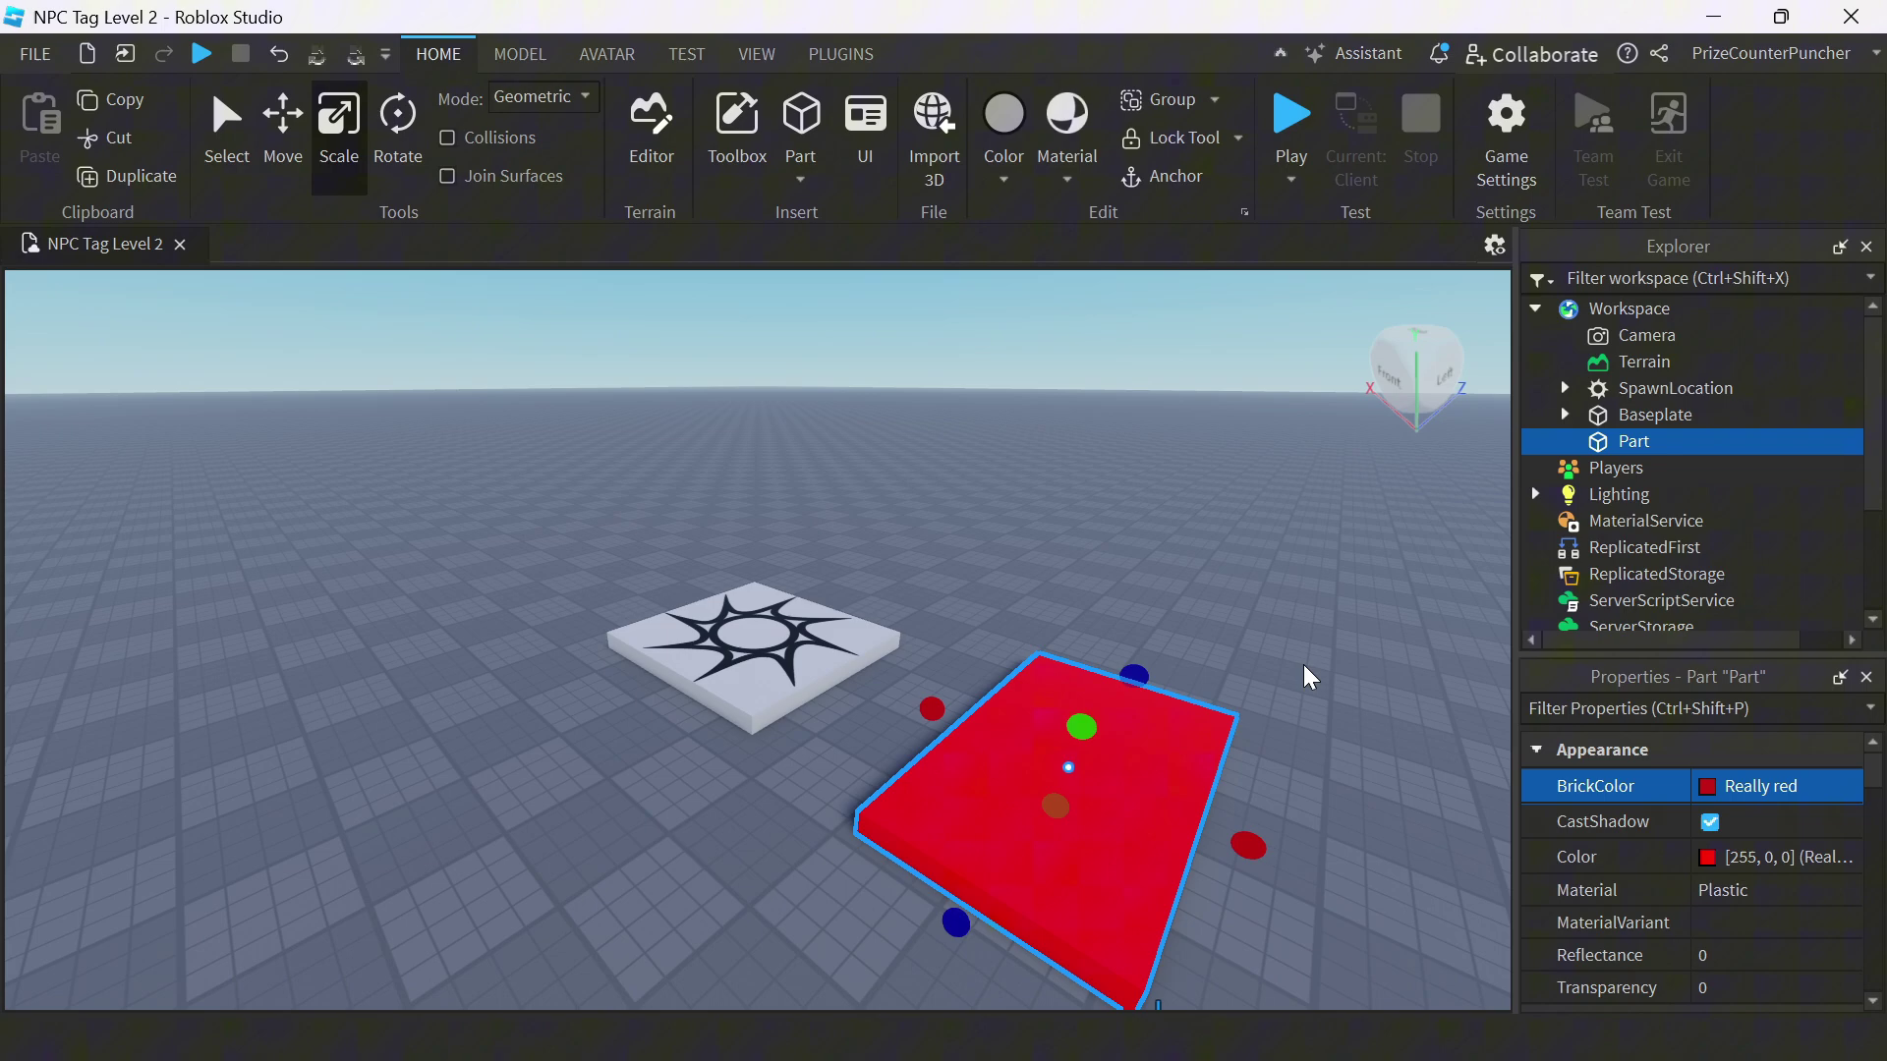
left_click(39, 56)
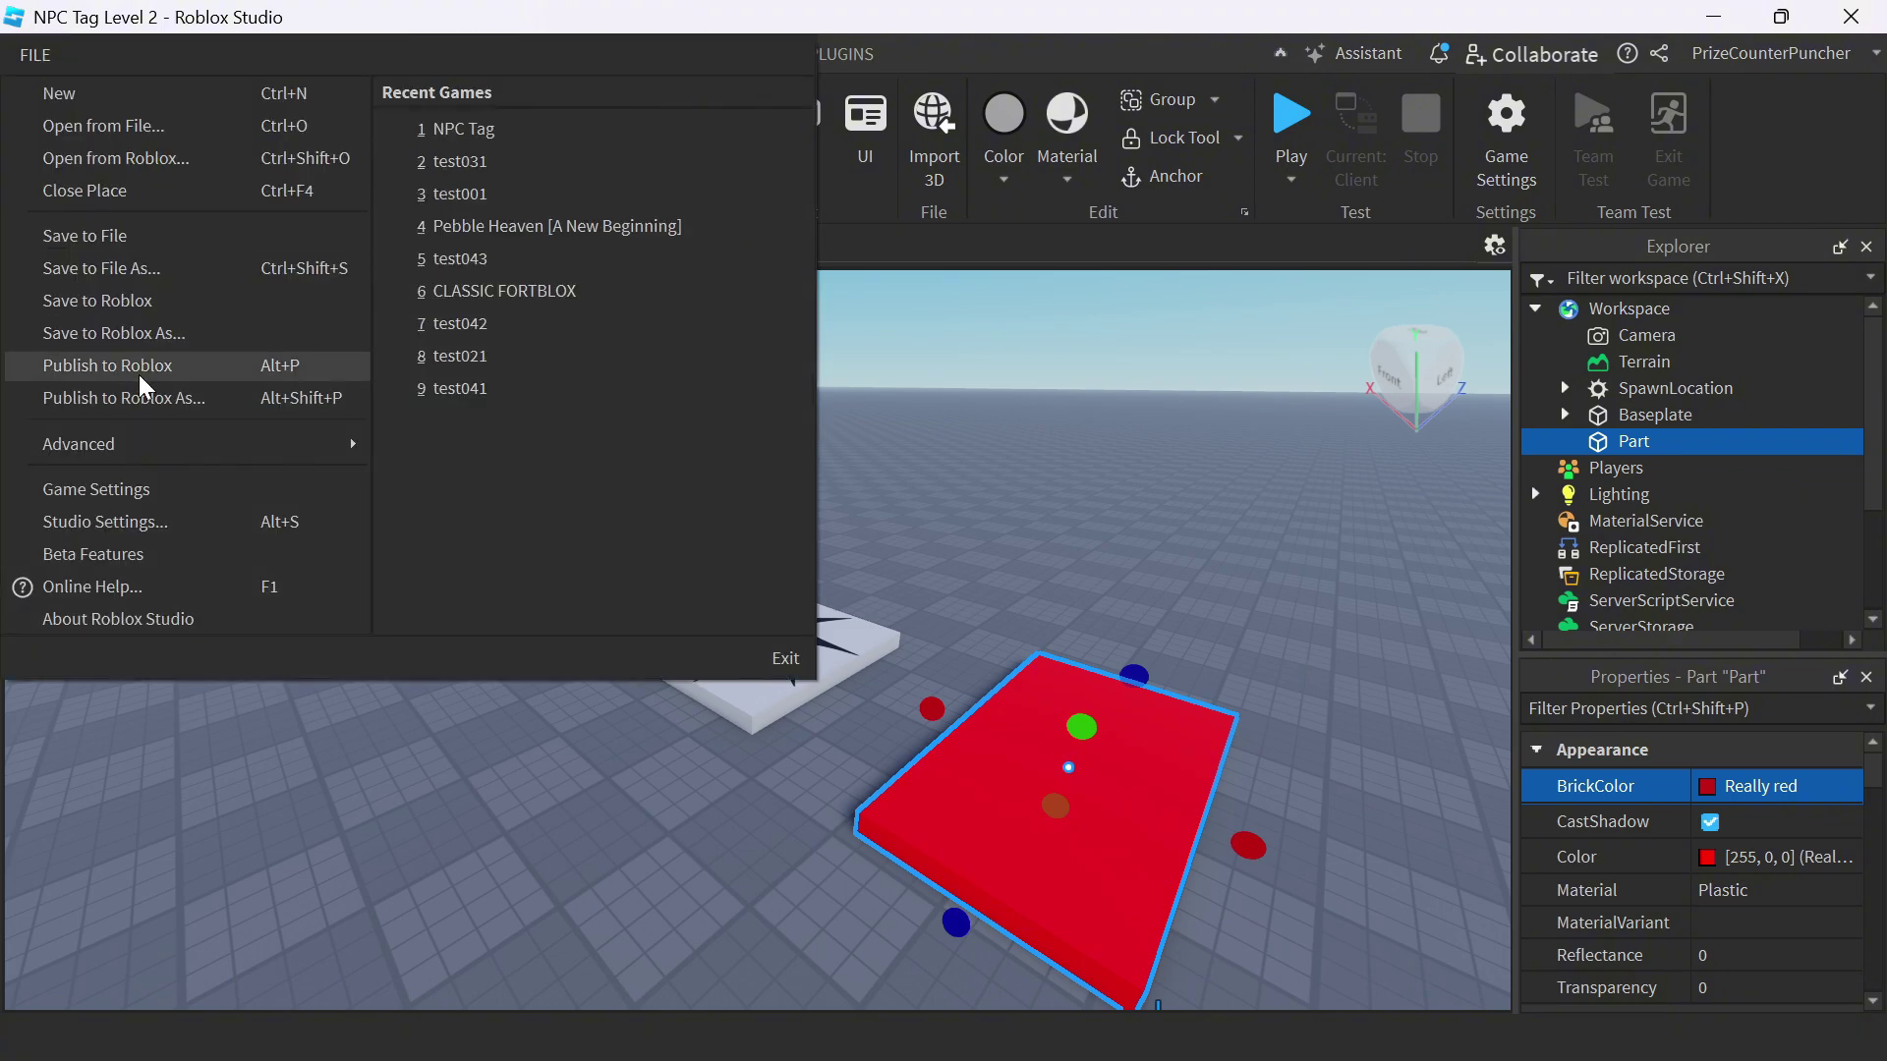
left_click(460, 161)
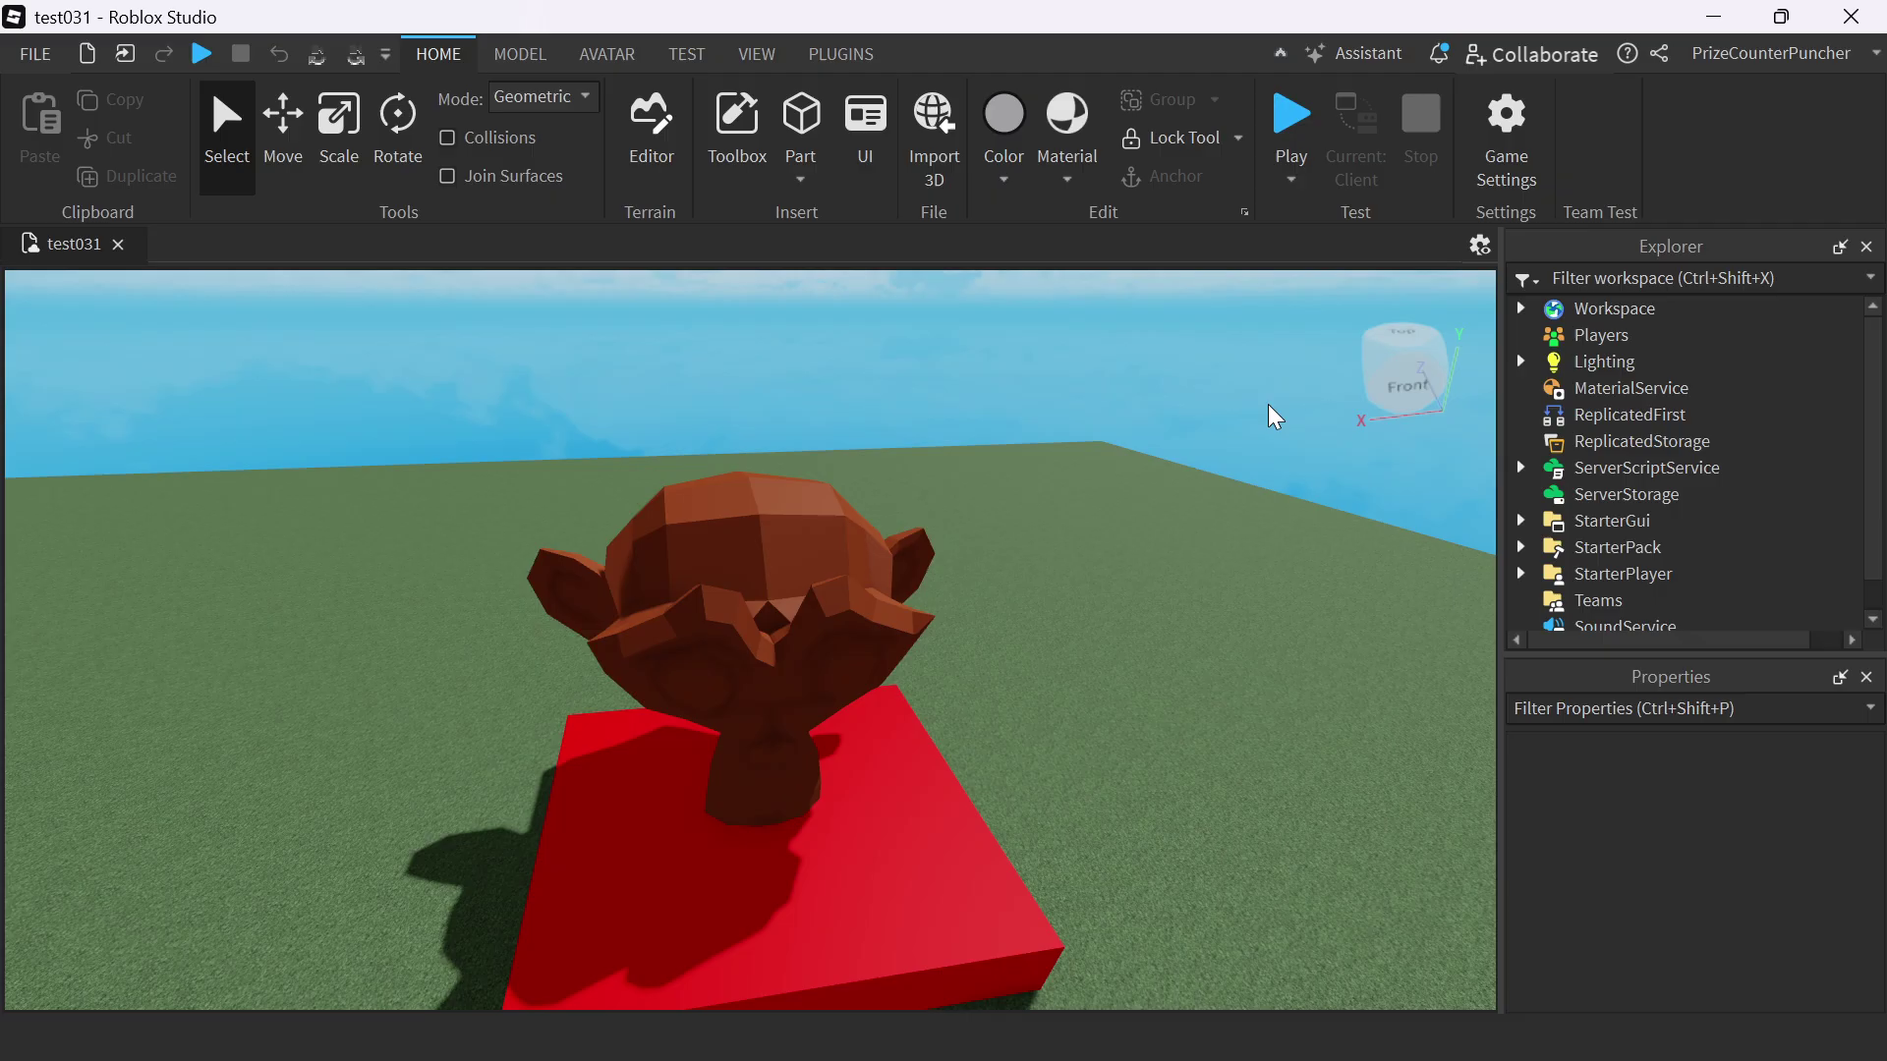
Step: Open the Asset Manager and browse the uploaded assets, such as Meshes/Monkey, Meshes/Cube and RenderMesh
right_click(1049, 51)
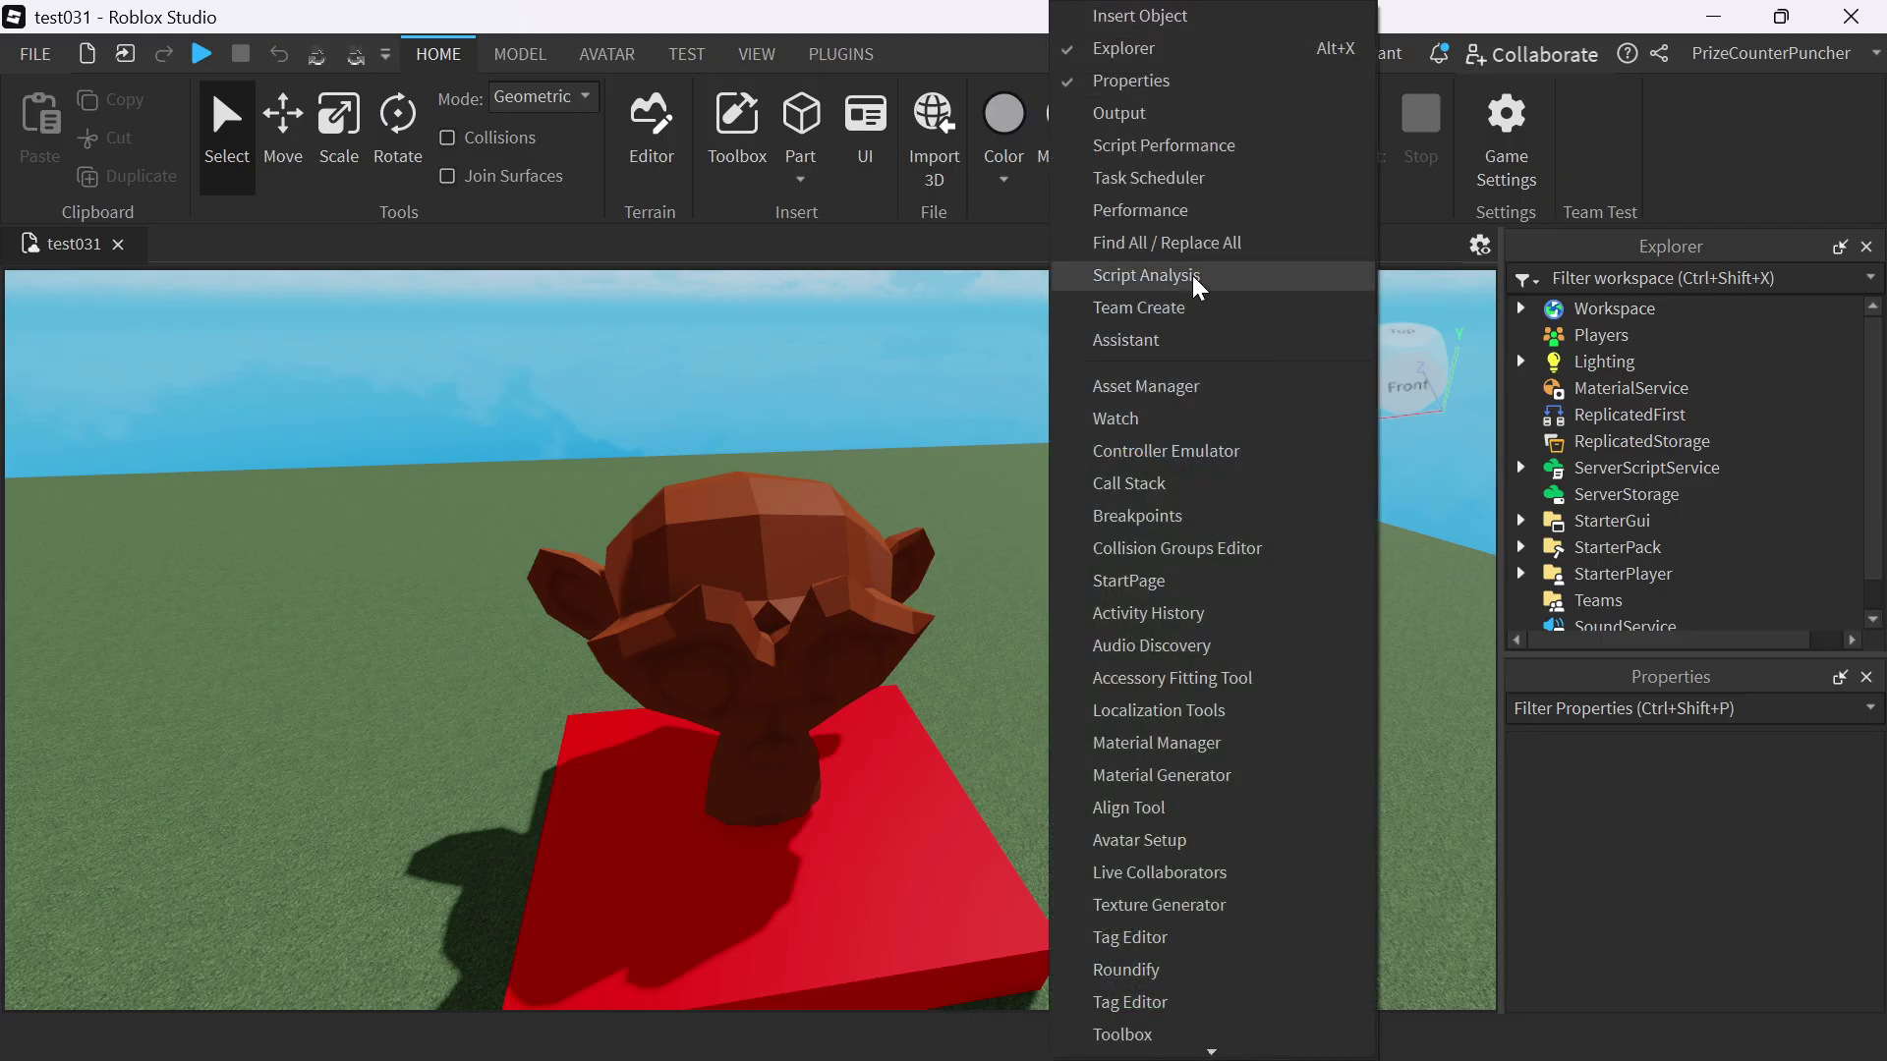
left_click(1209, 386)
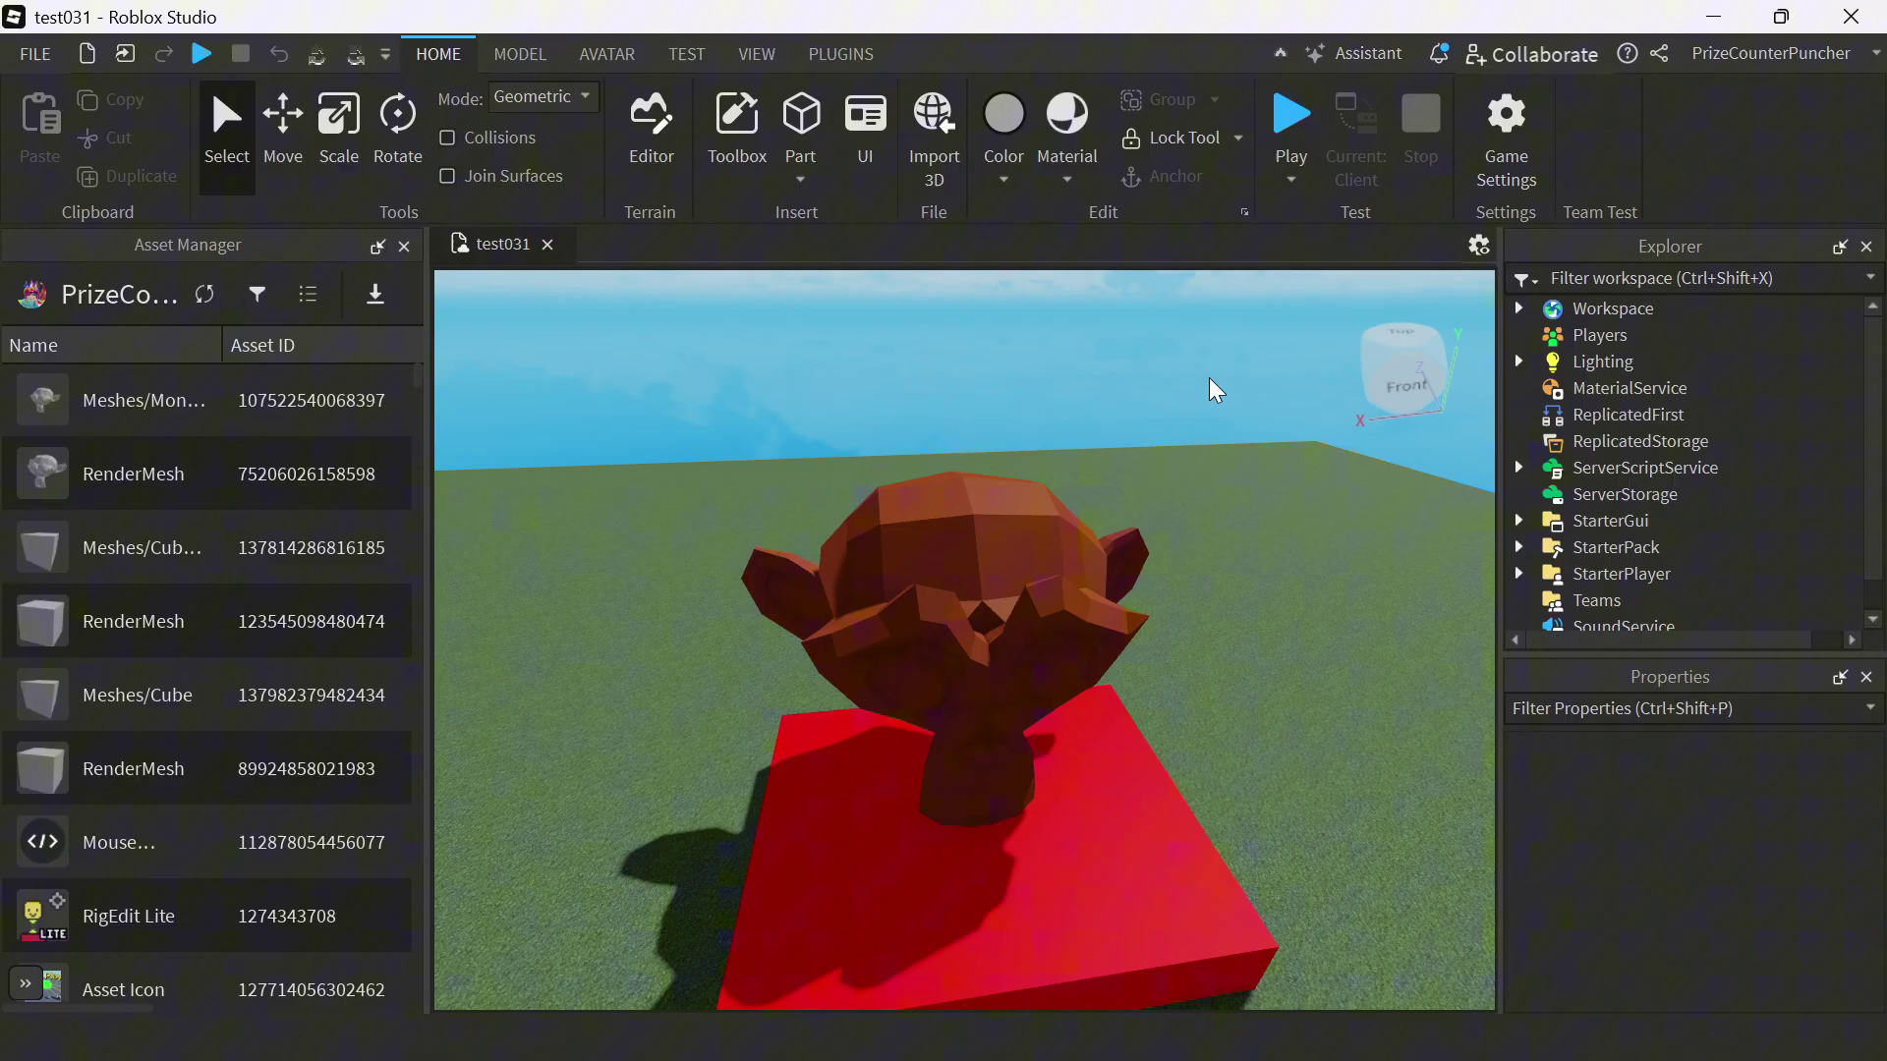
scroll(240, 601, "down", 10)
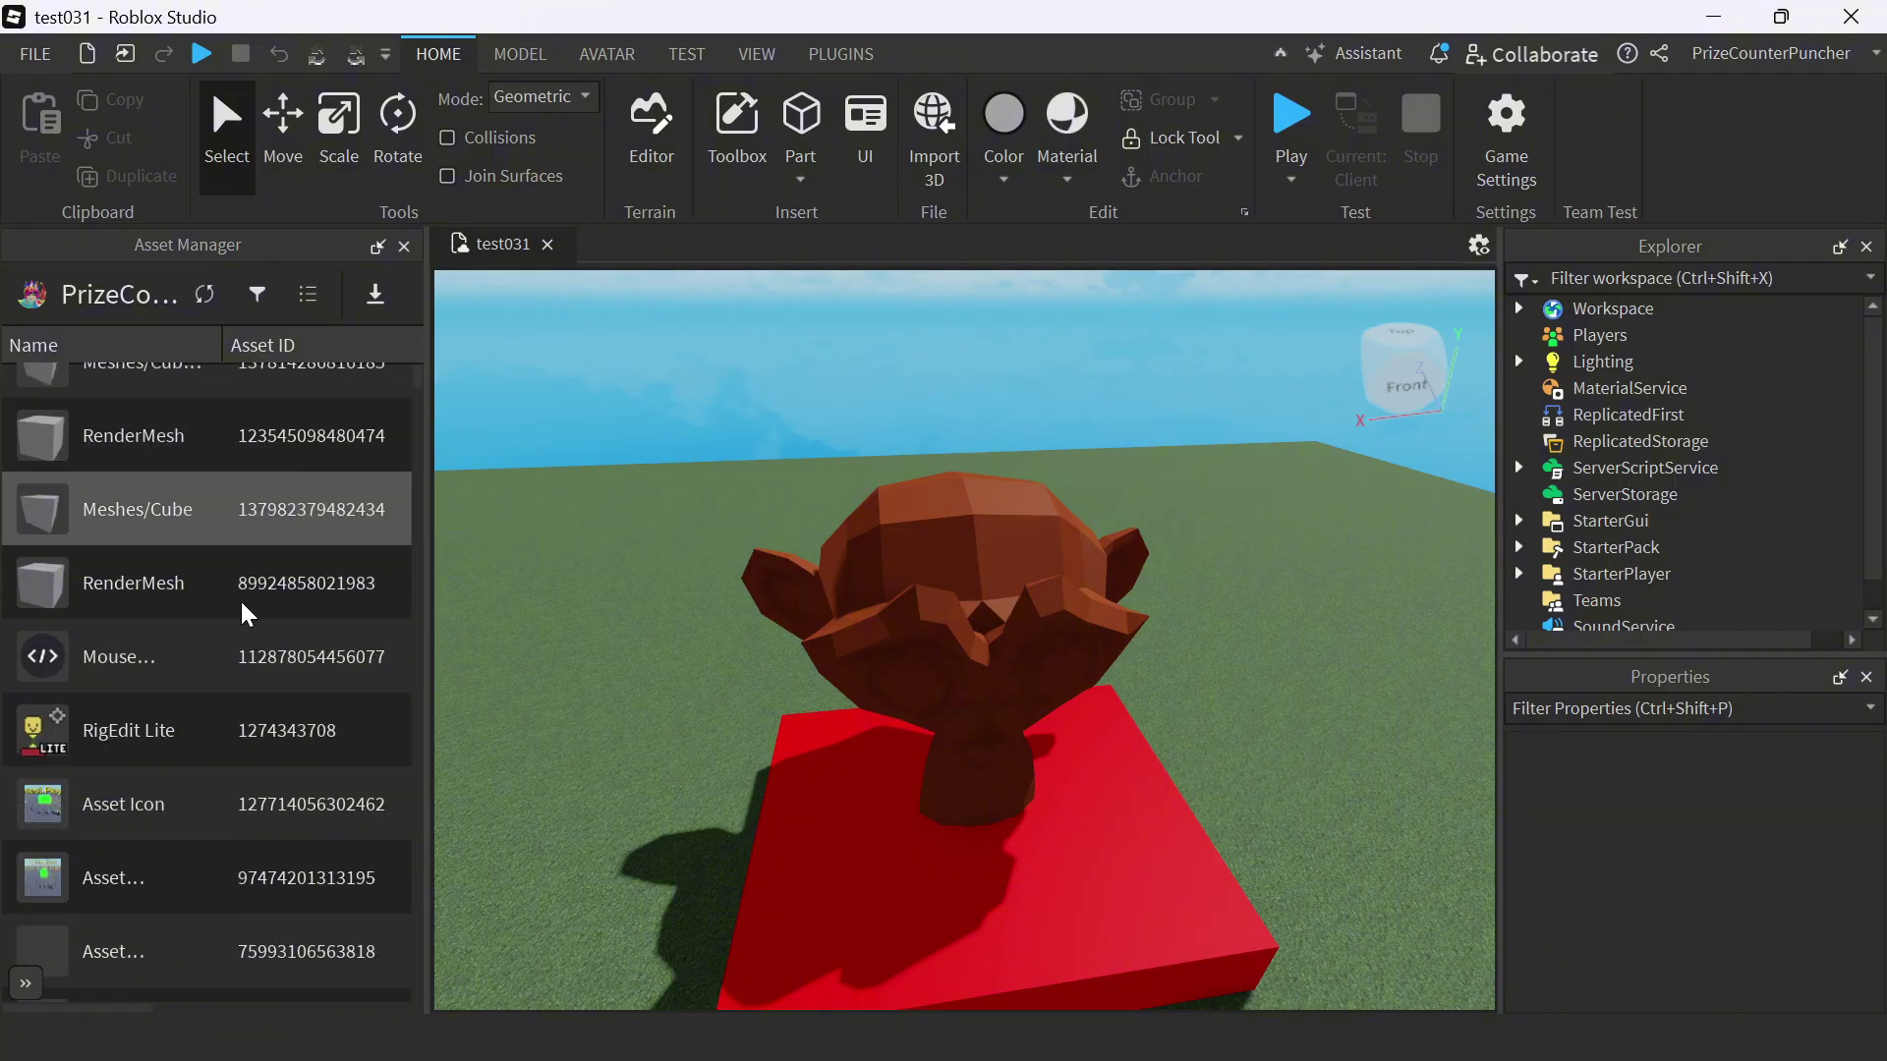
scroll(248, 644, "down", 10)
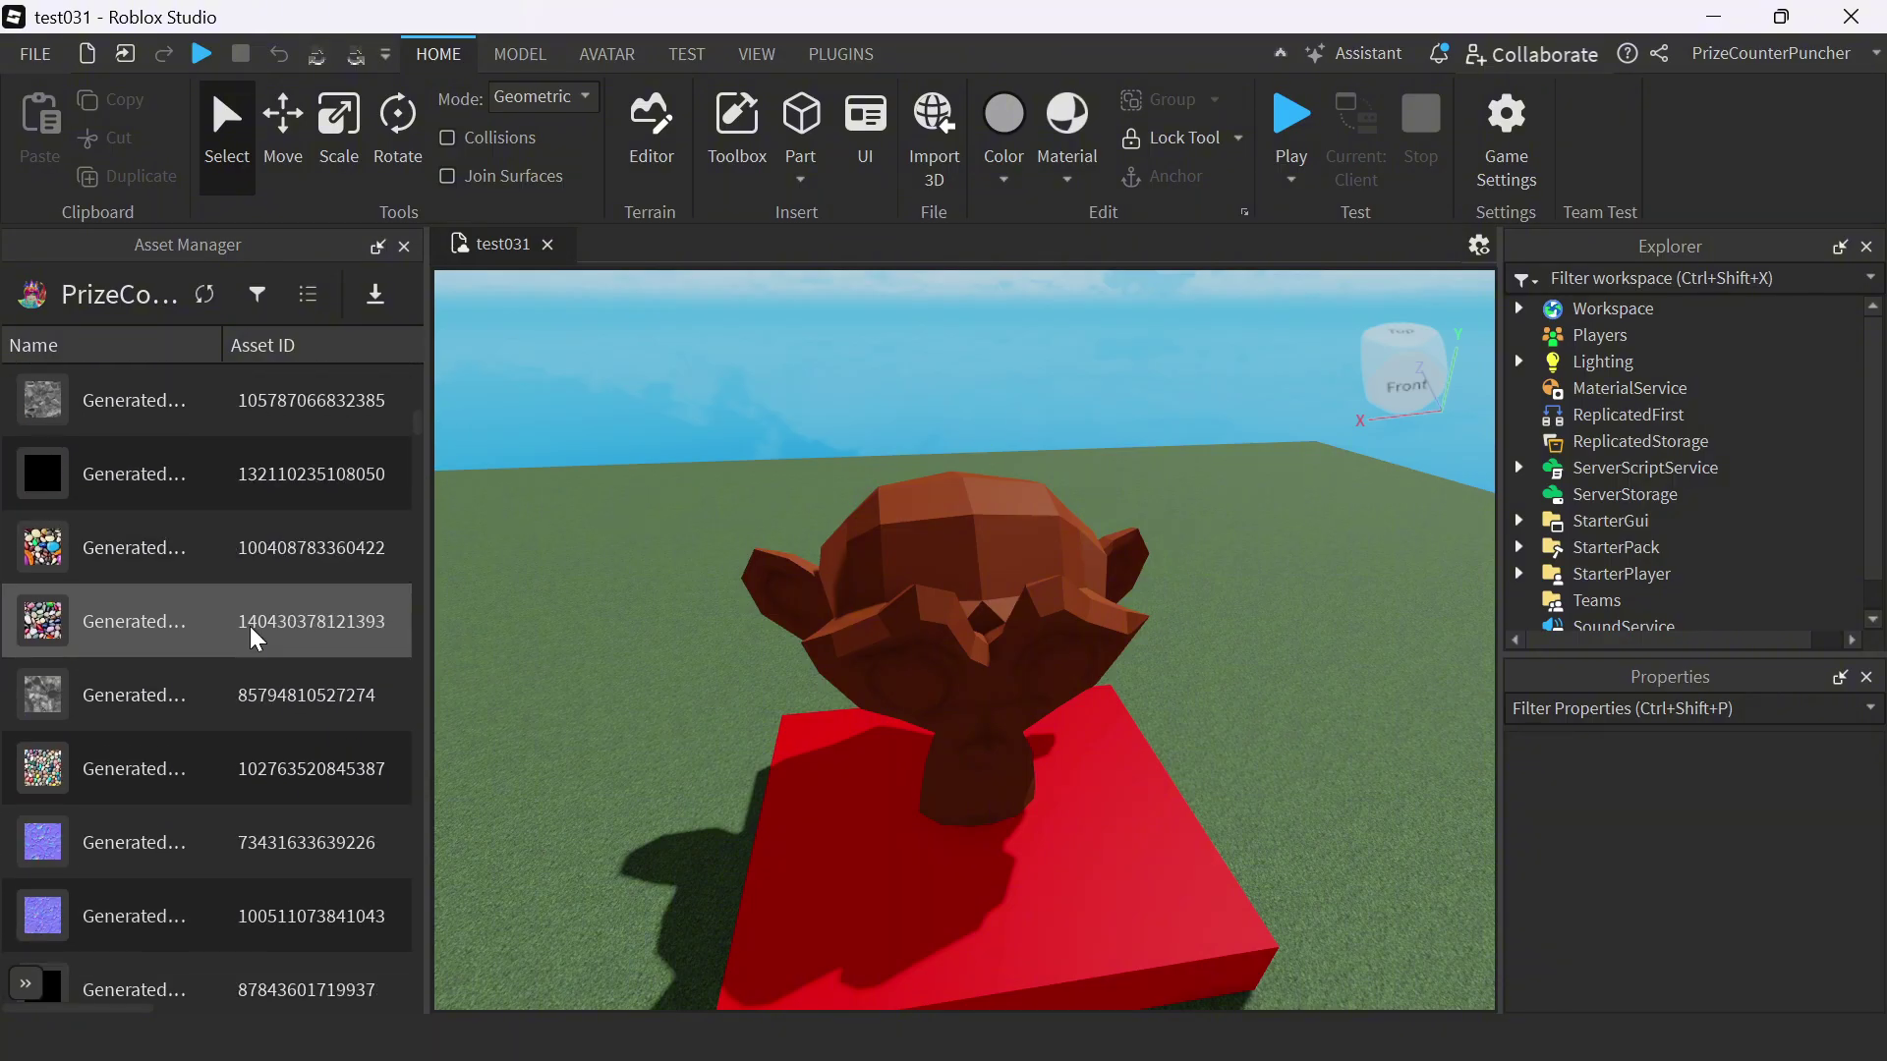
scroll(246, 662, "down", 3)
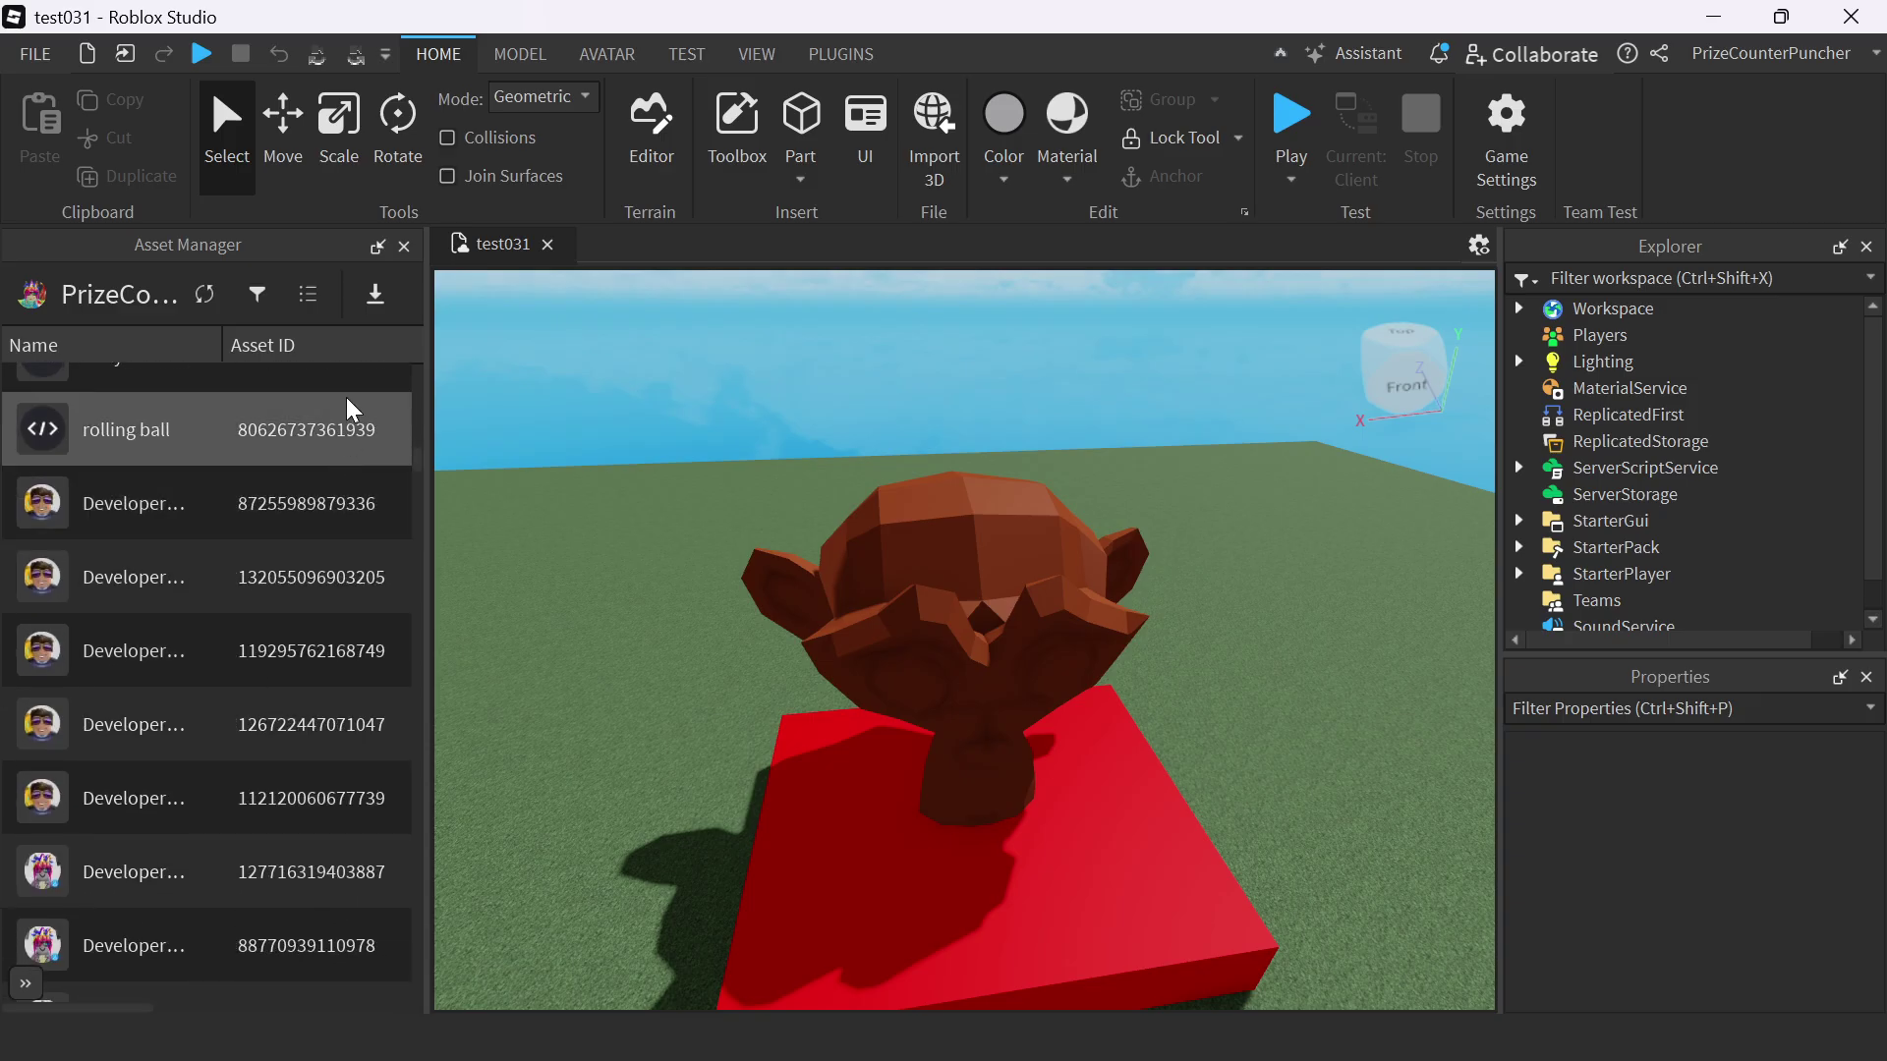
scroll(314, 621, "down", 10)
scroll(328, 622, "up", 15)
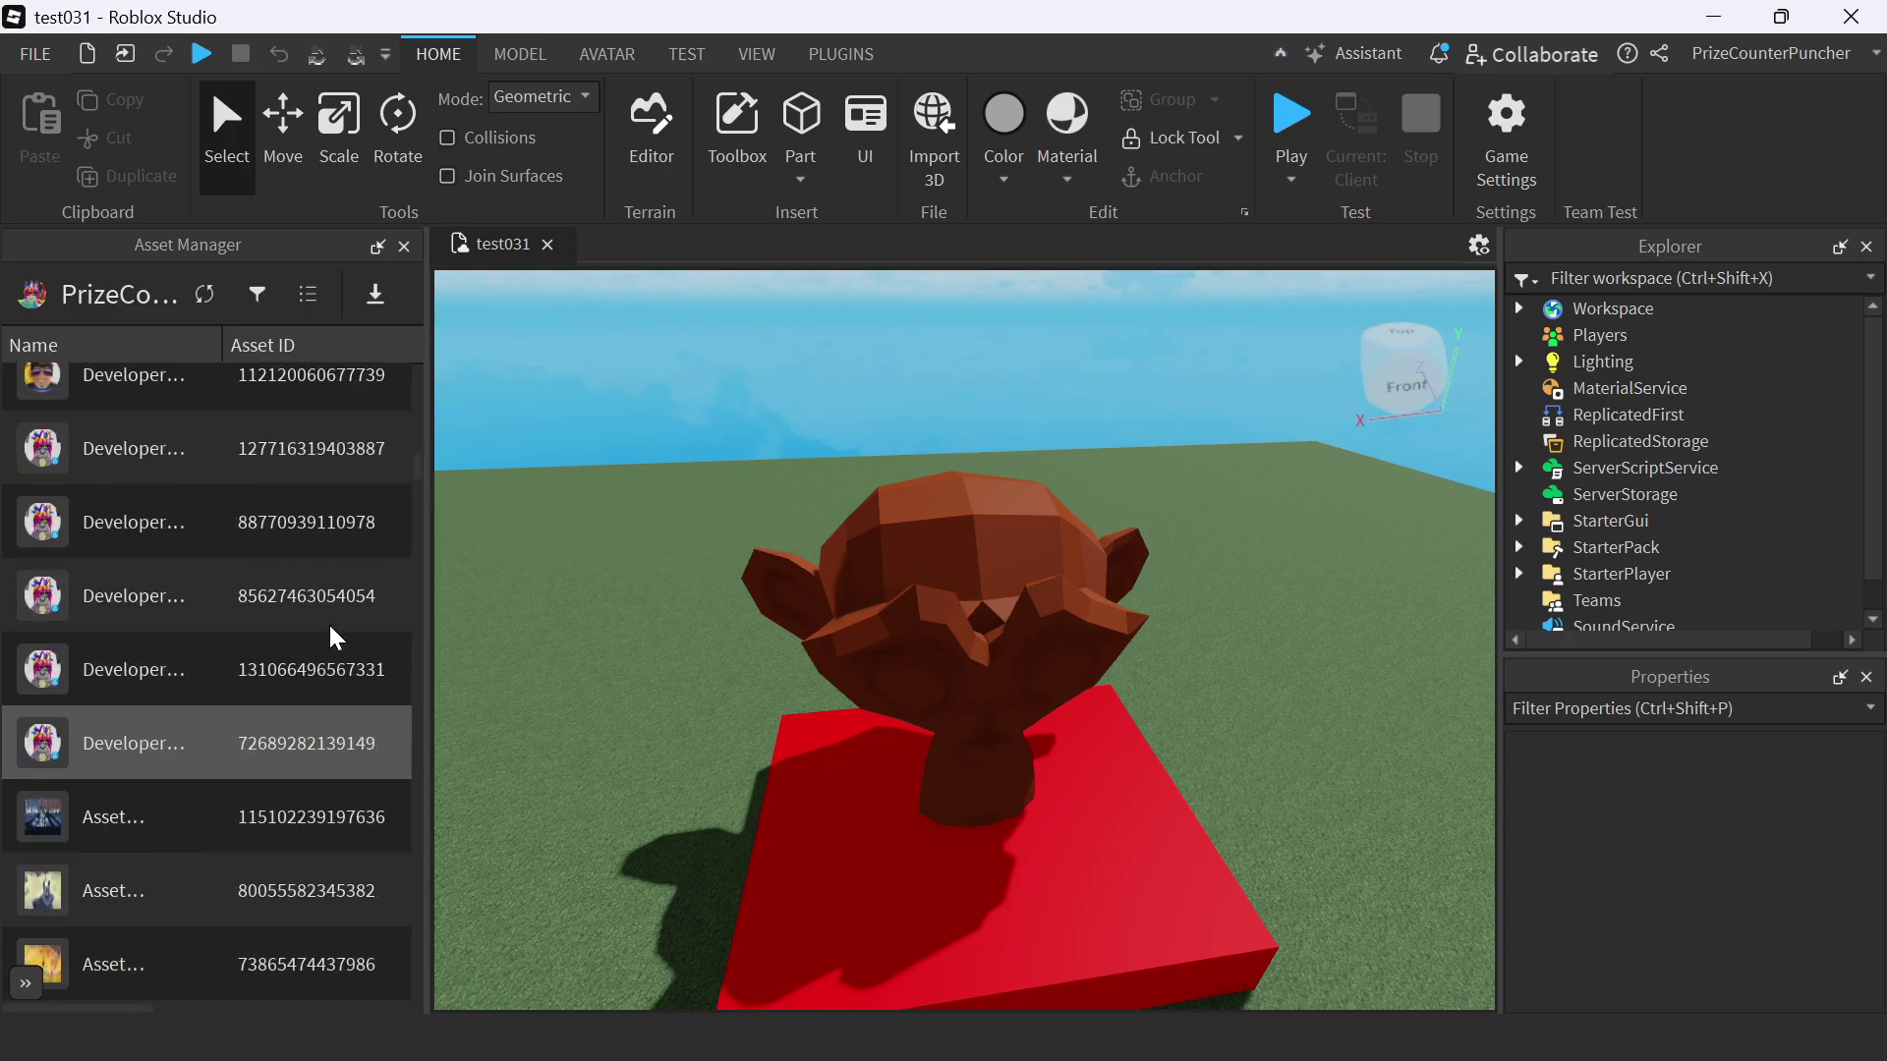
scroll(371, 452, "down", 10)
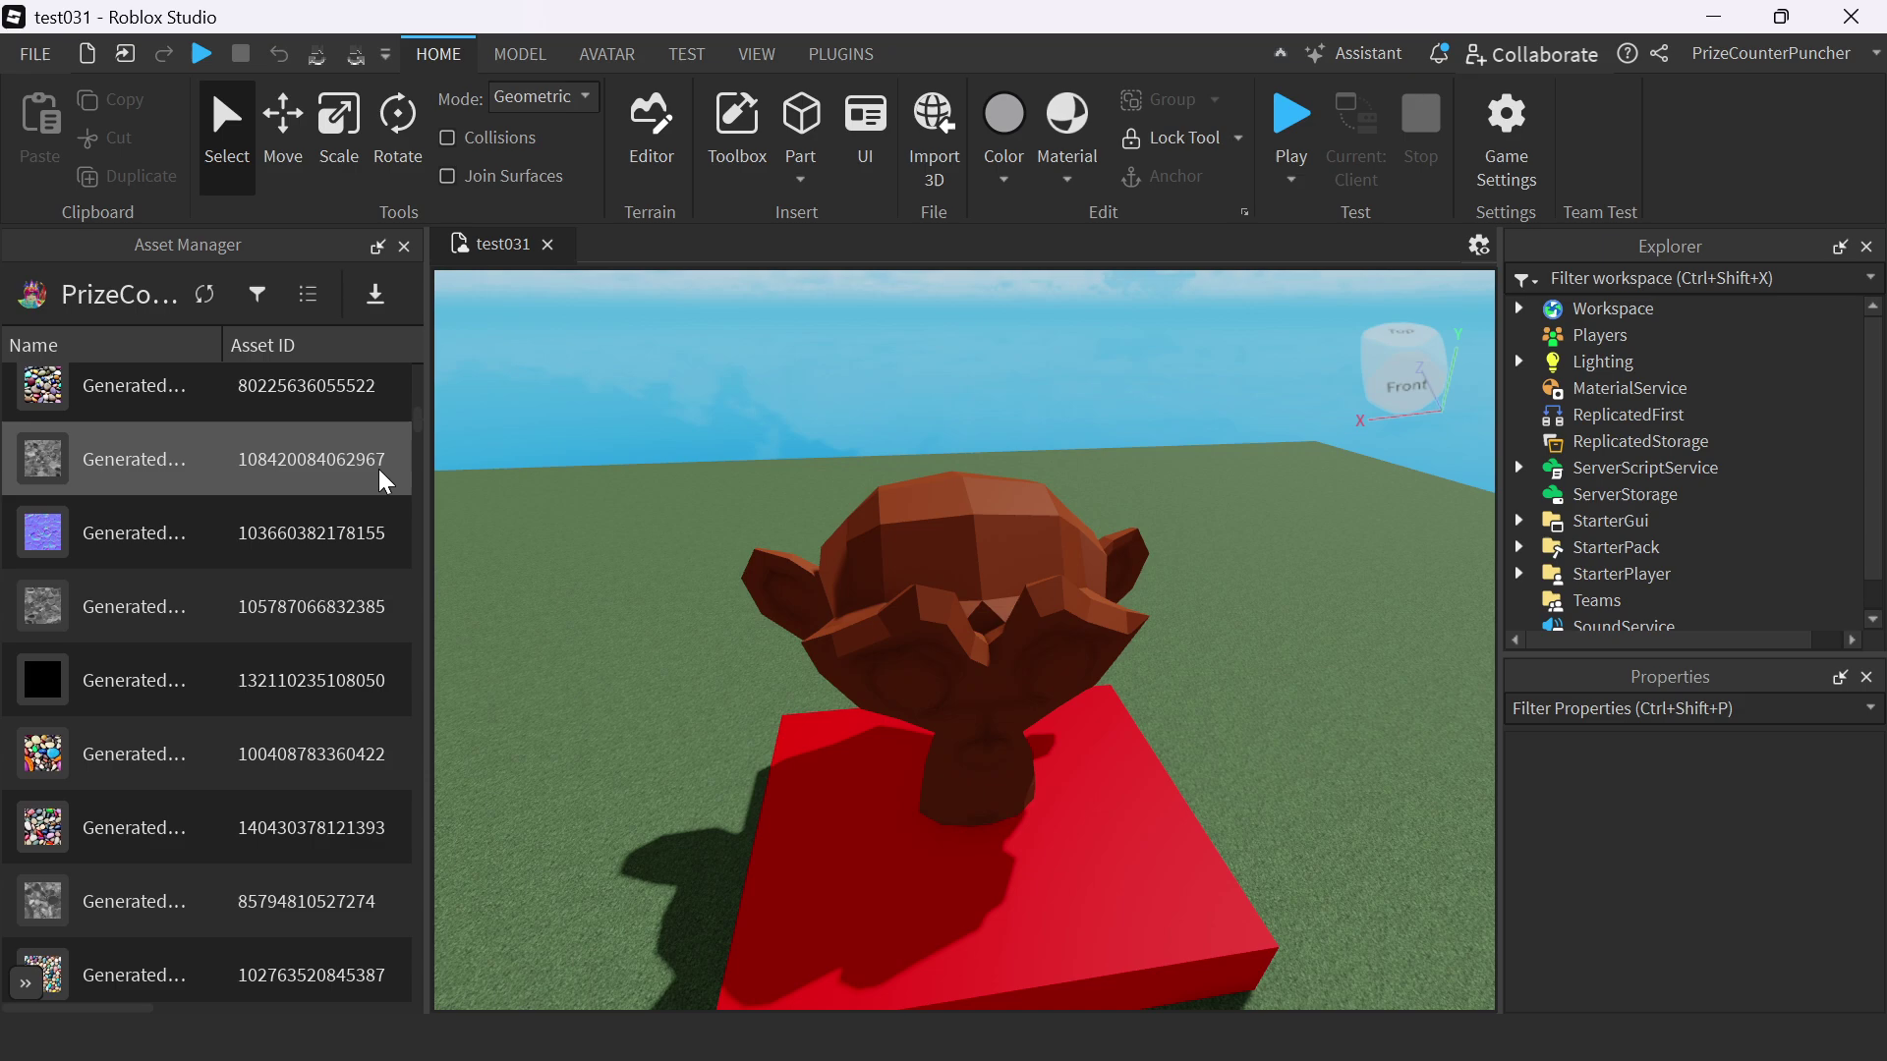
scroll(310, 509, "up", 2)
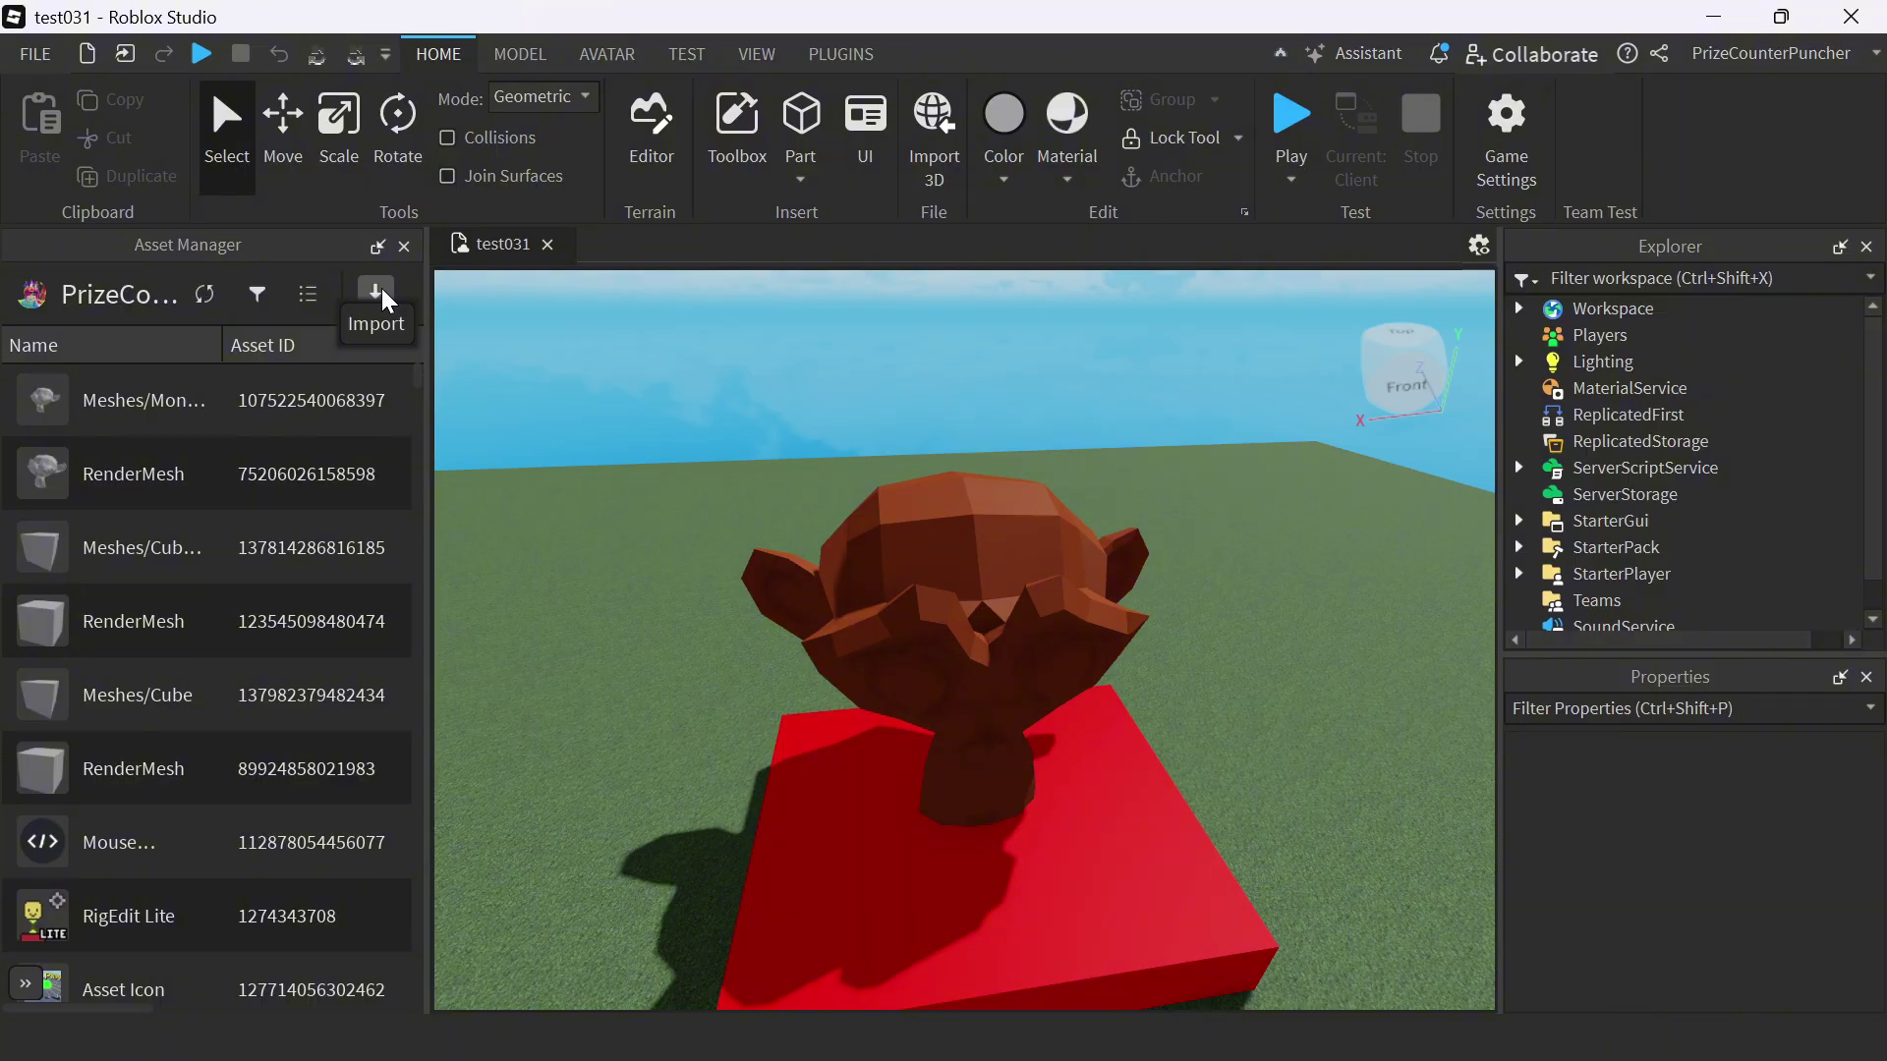
left_click(205, 307)
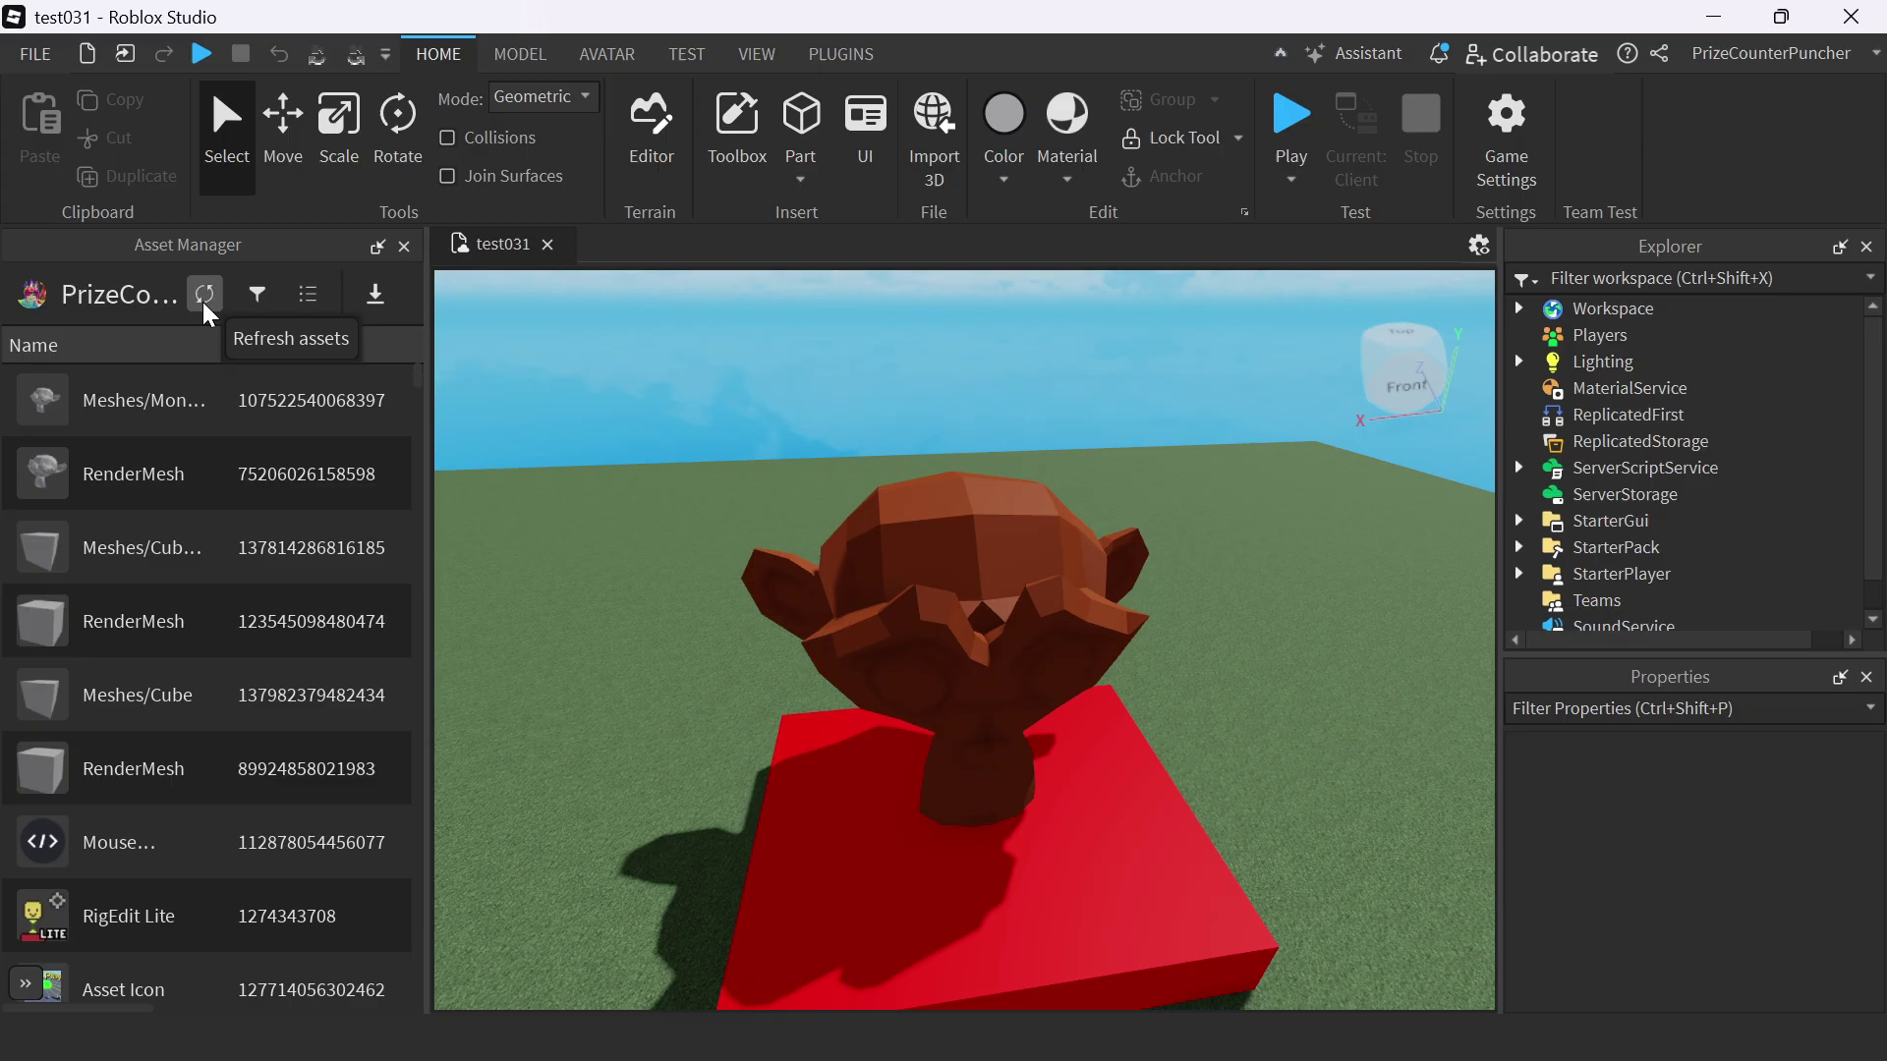
left_click(306, 298)
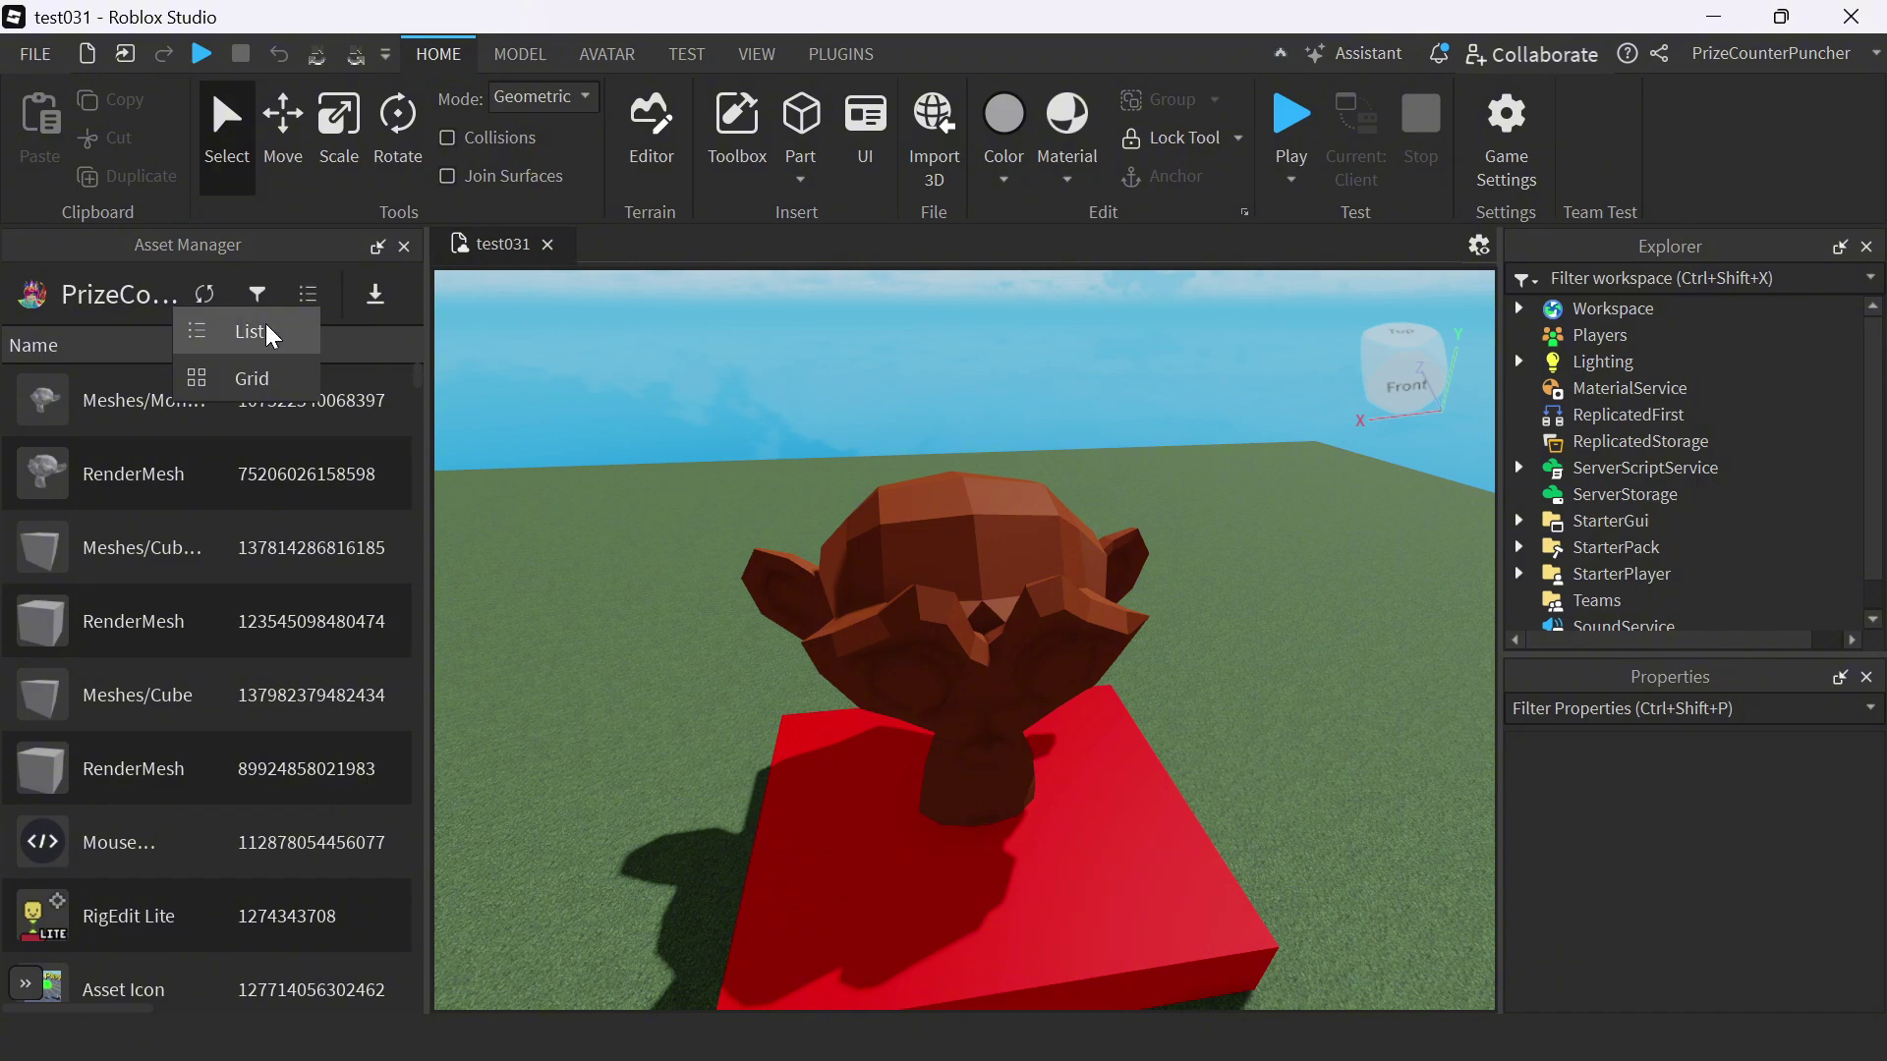
left_click(266, 326)
left_click(315, 297)
left_click(287, 360)
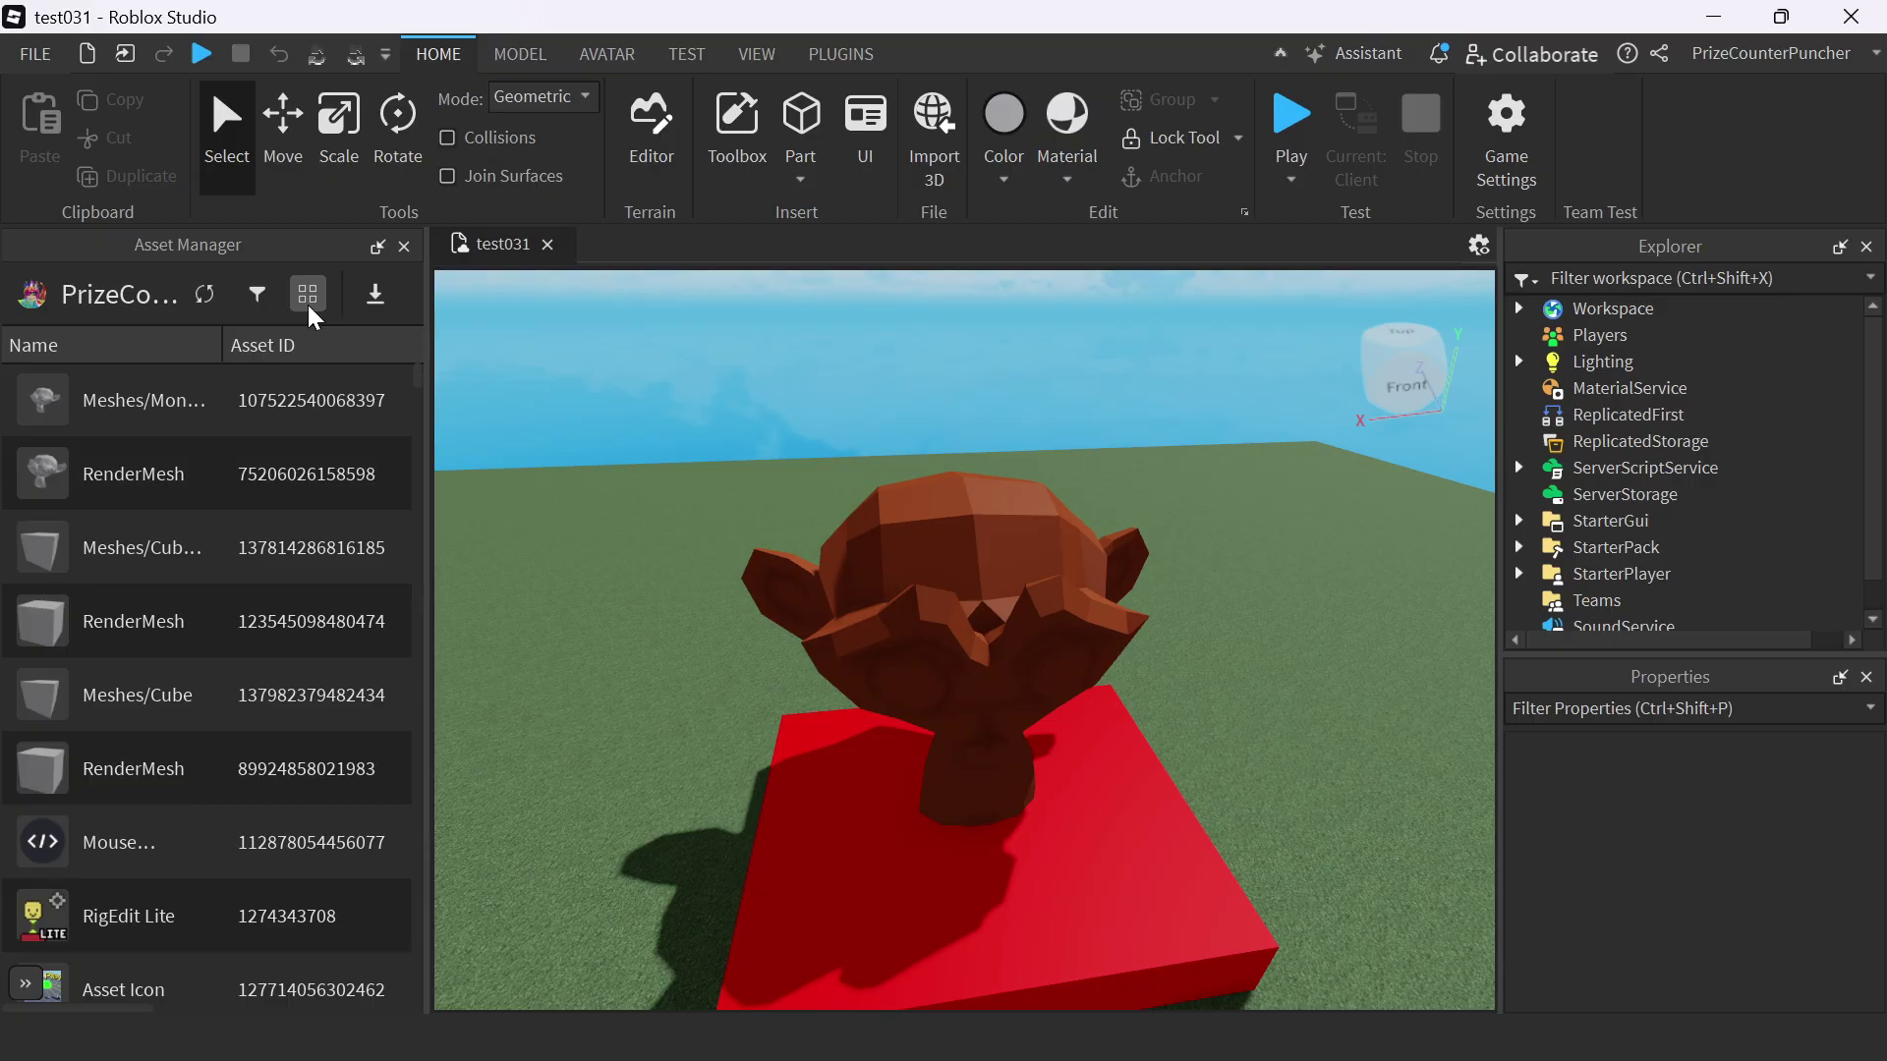
scroll(331, 669, "down", 10)
scroll(334, 678, "up", 8)
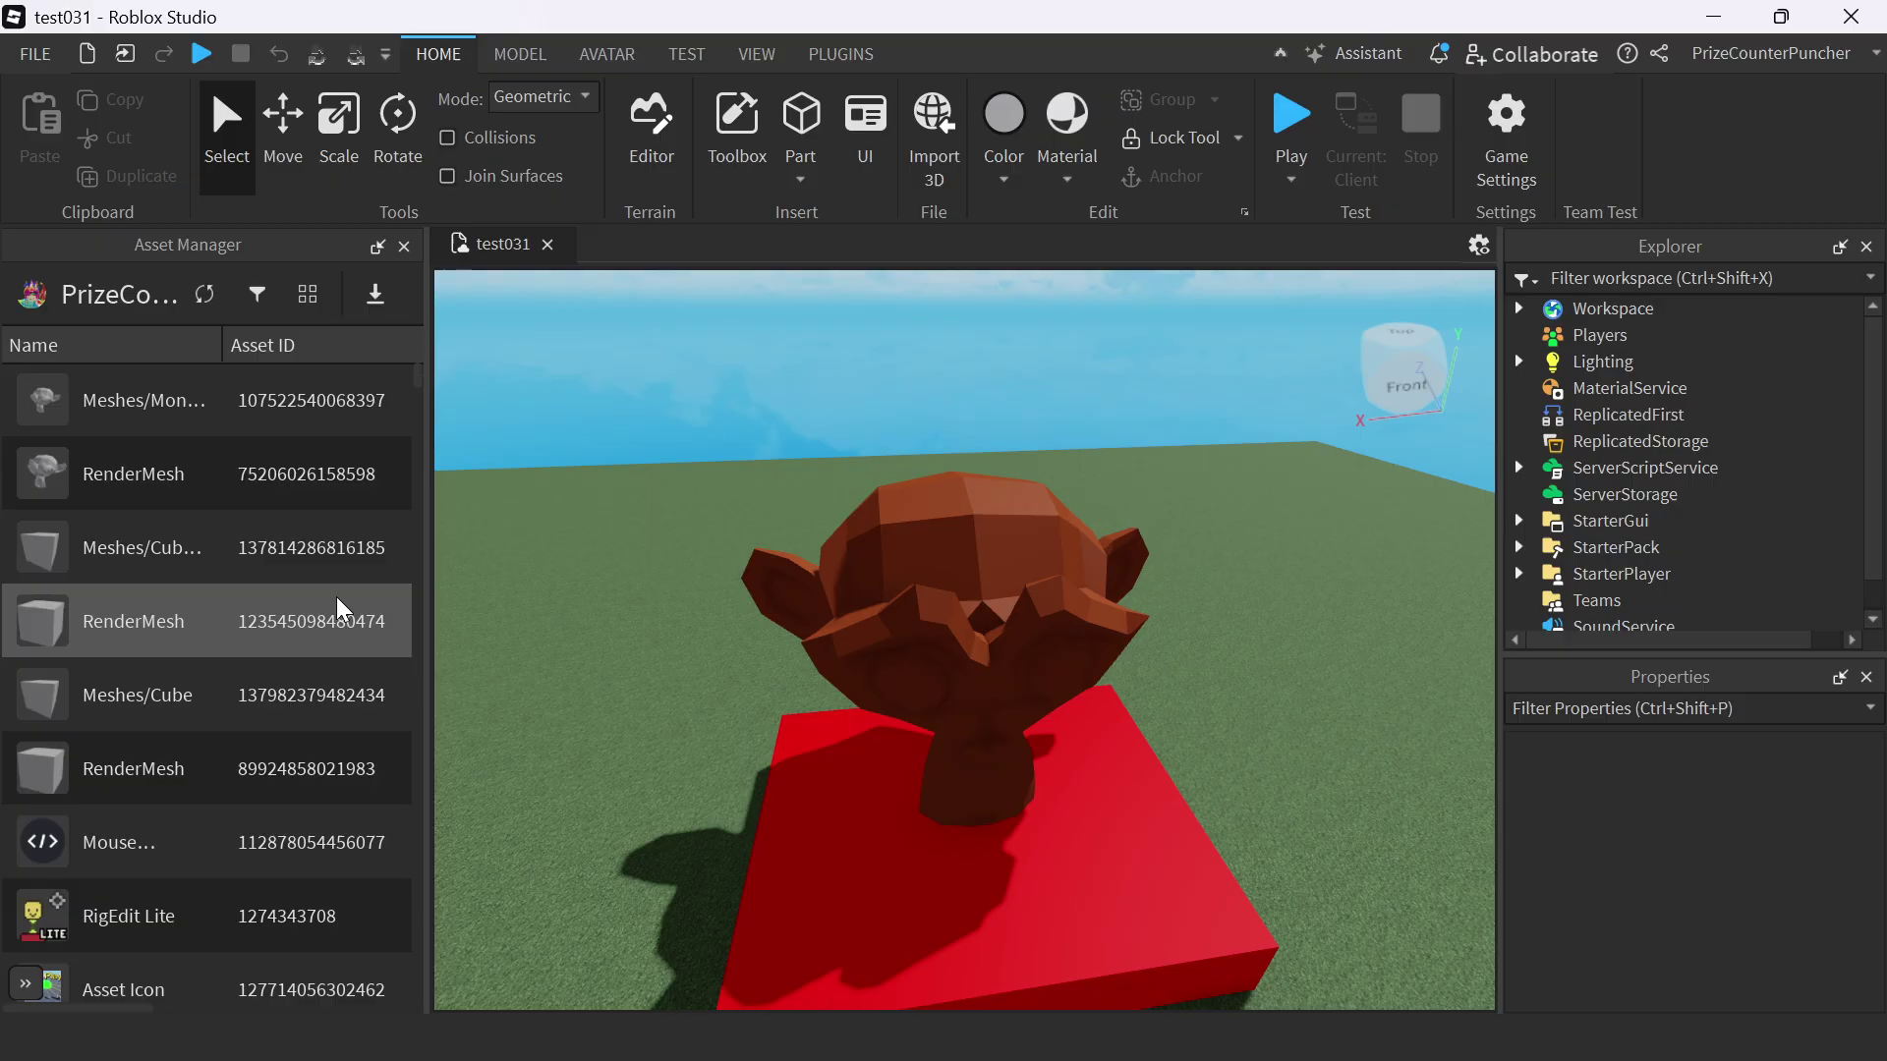
Step: Filter the Asset Manager to the Mesh asset type and refresh the RenderMesh list
left_click(258, 298)
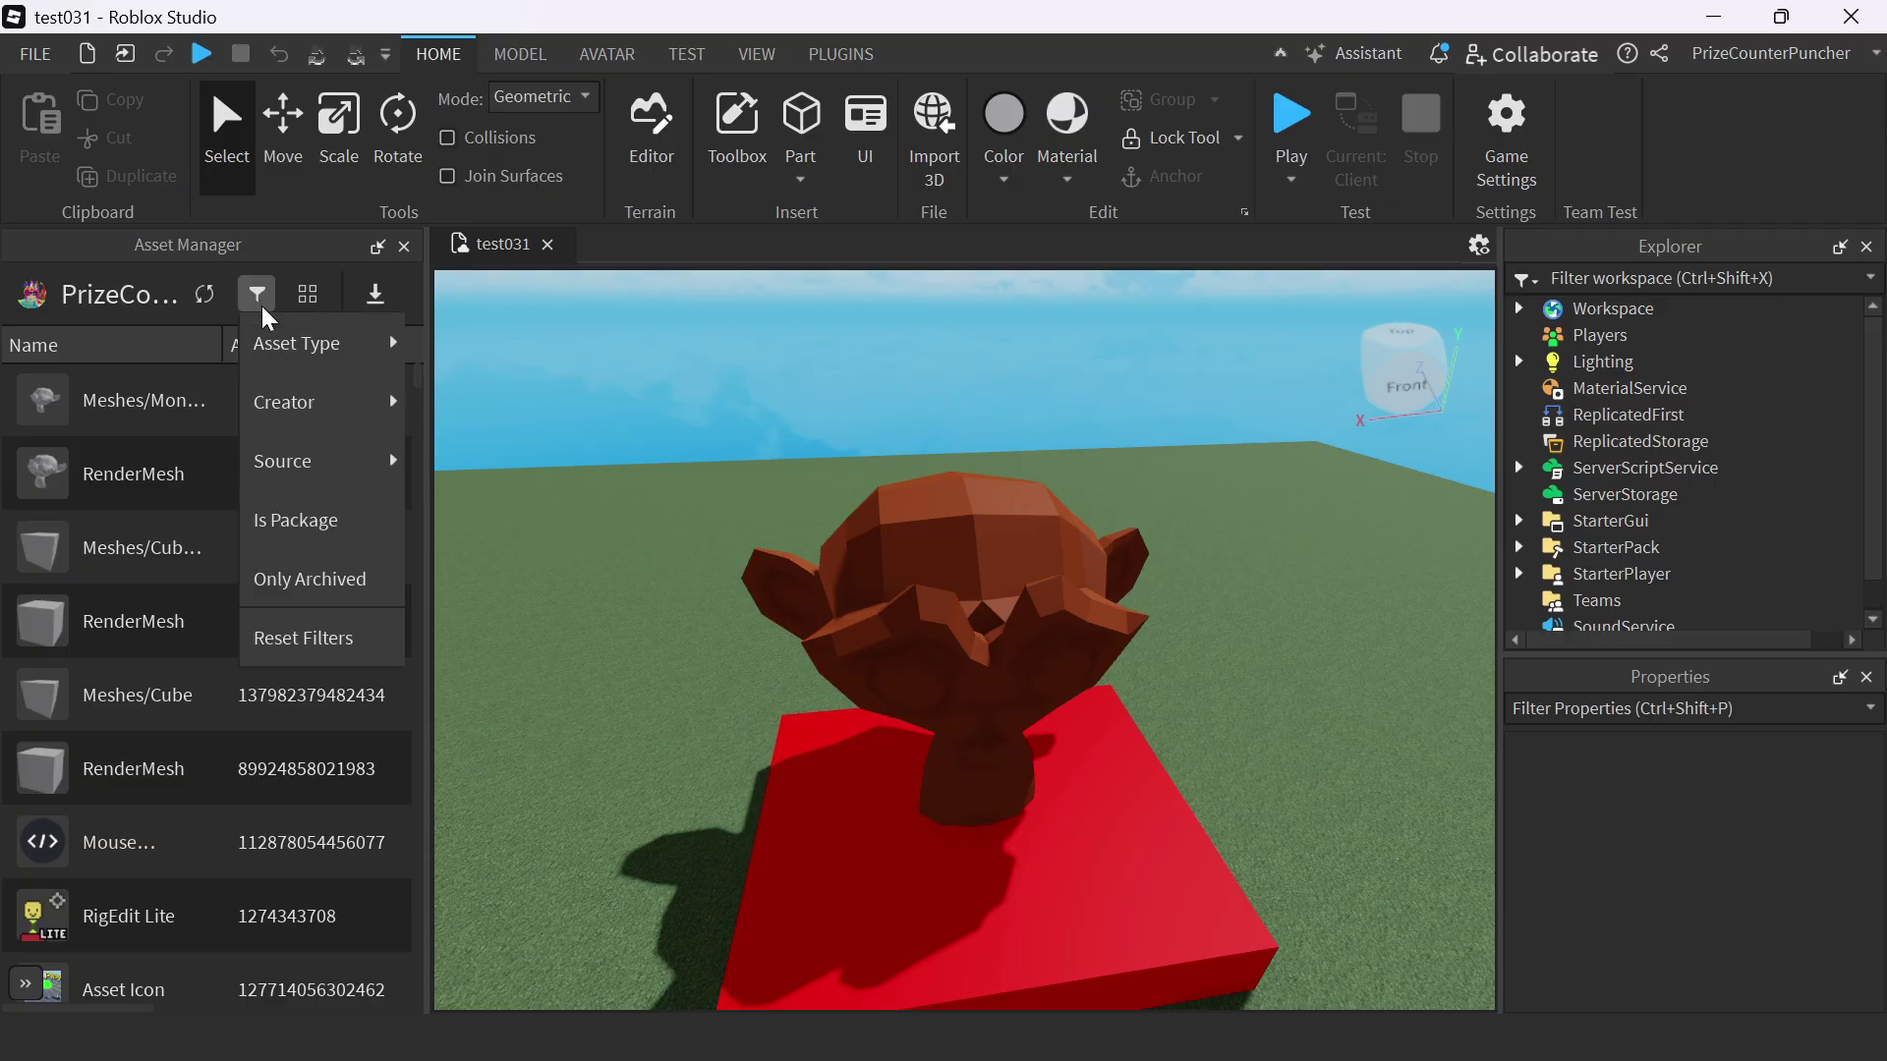
mouse_move(273, 347)
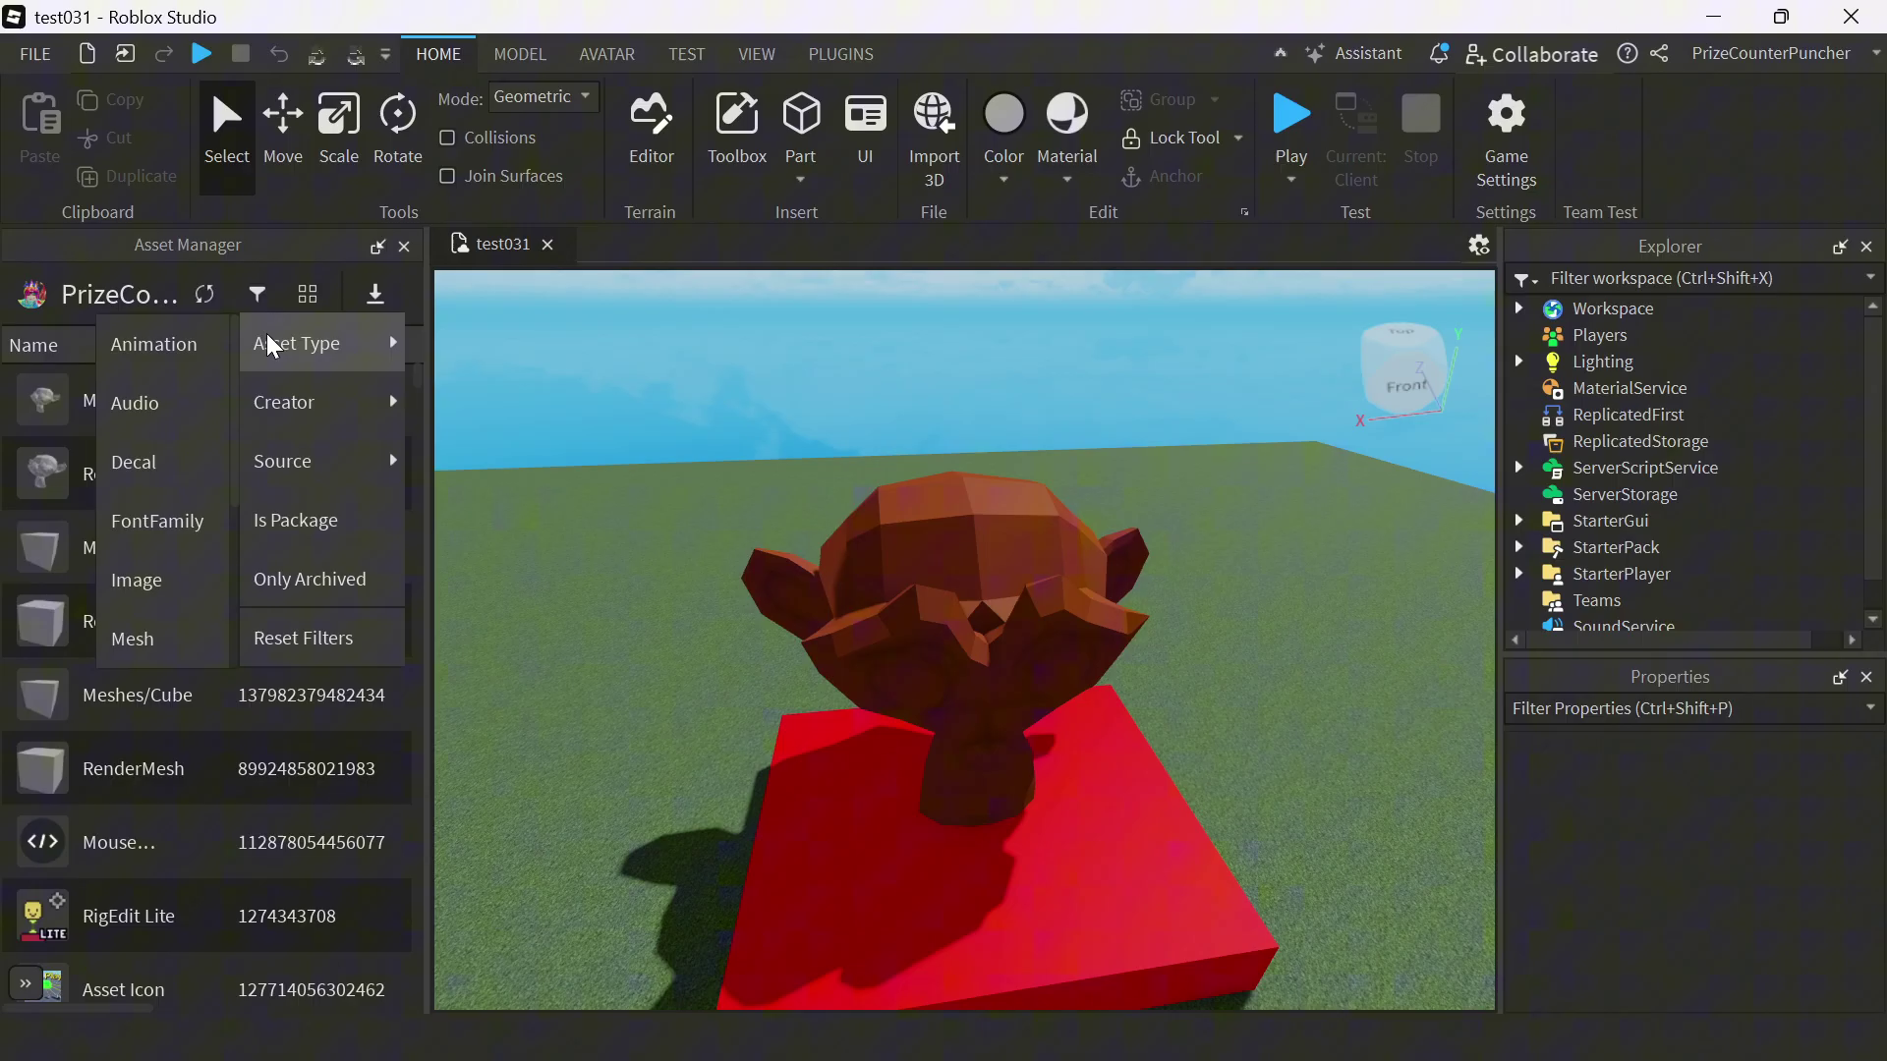
left_click(177, 639)
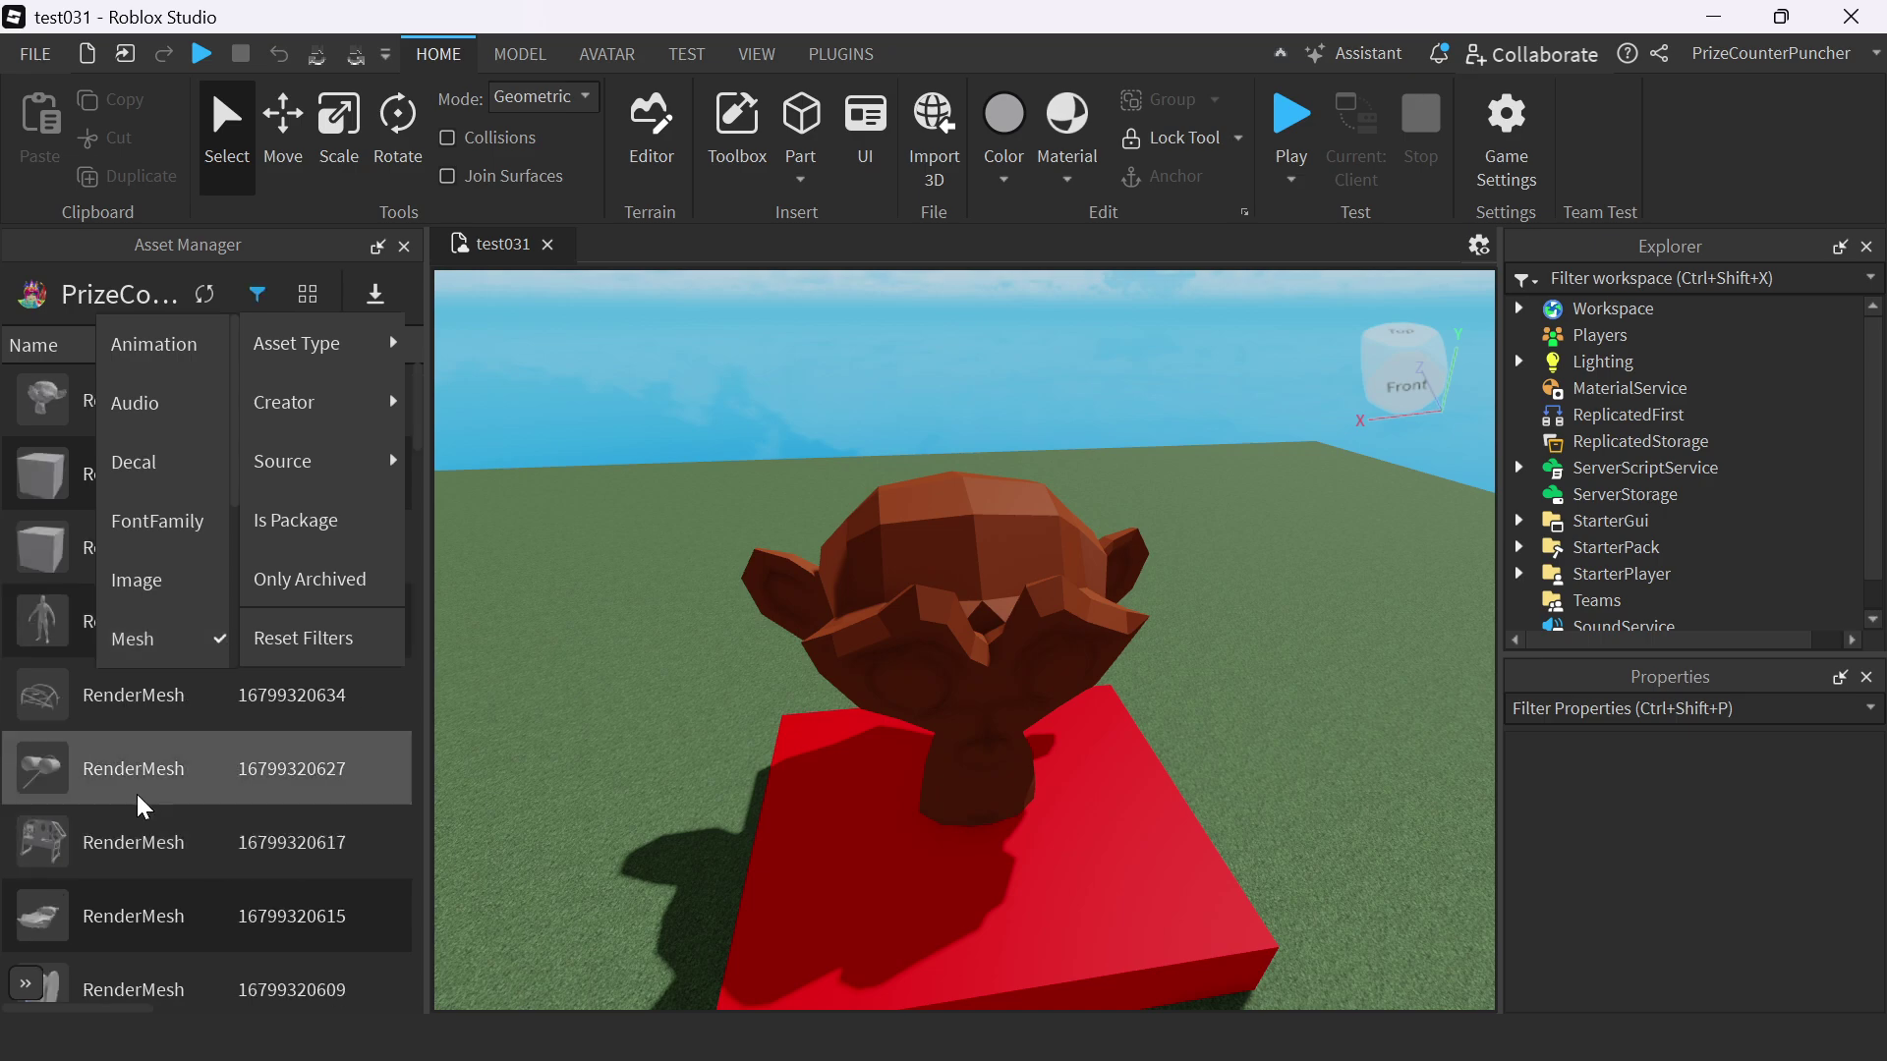
left_click(206, 295)
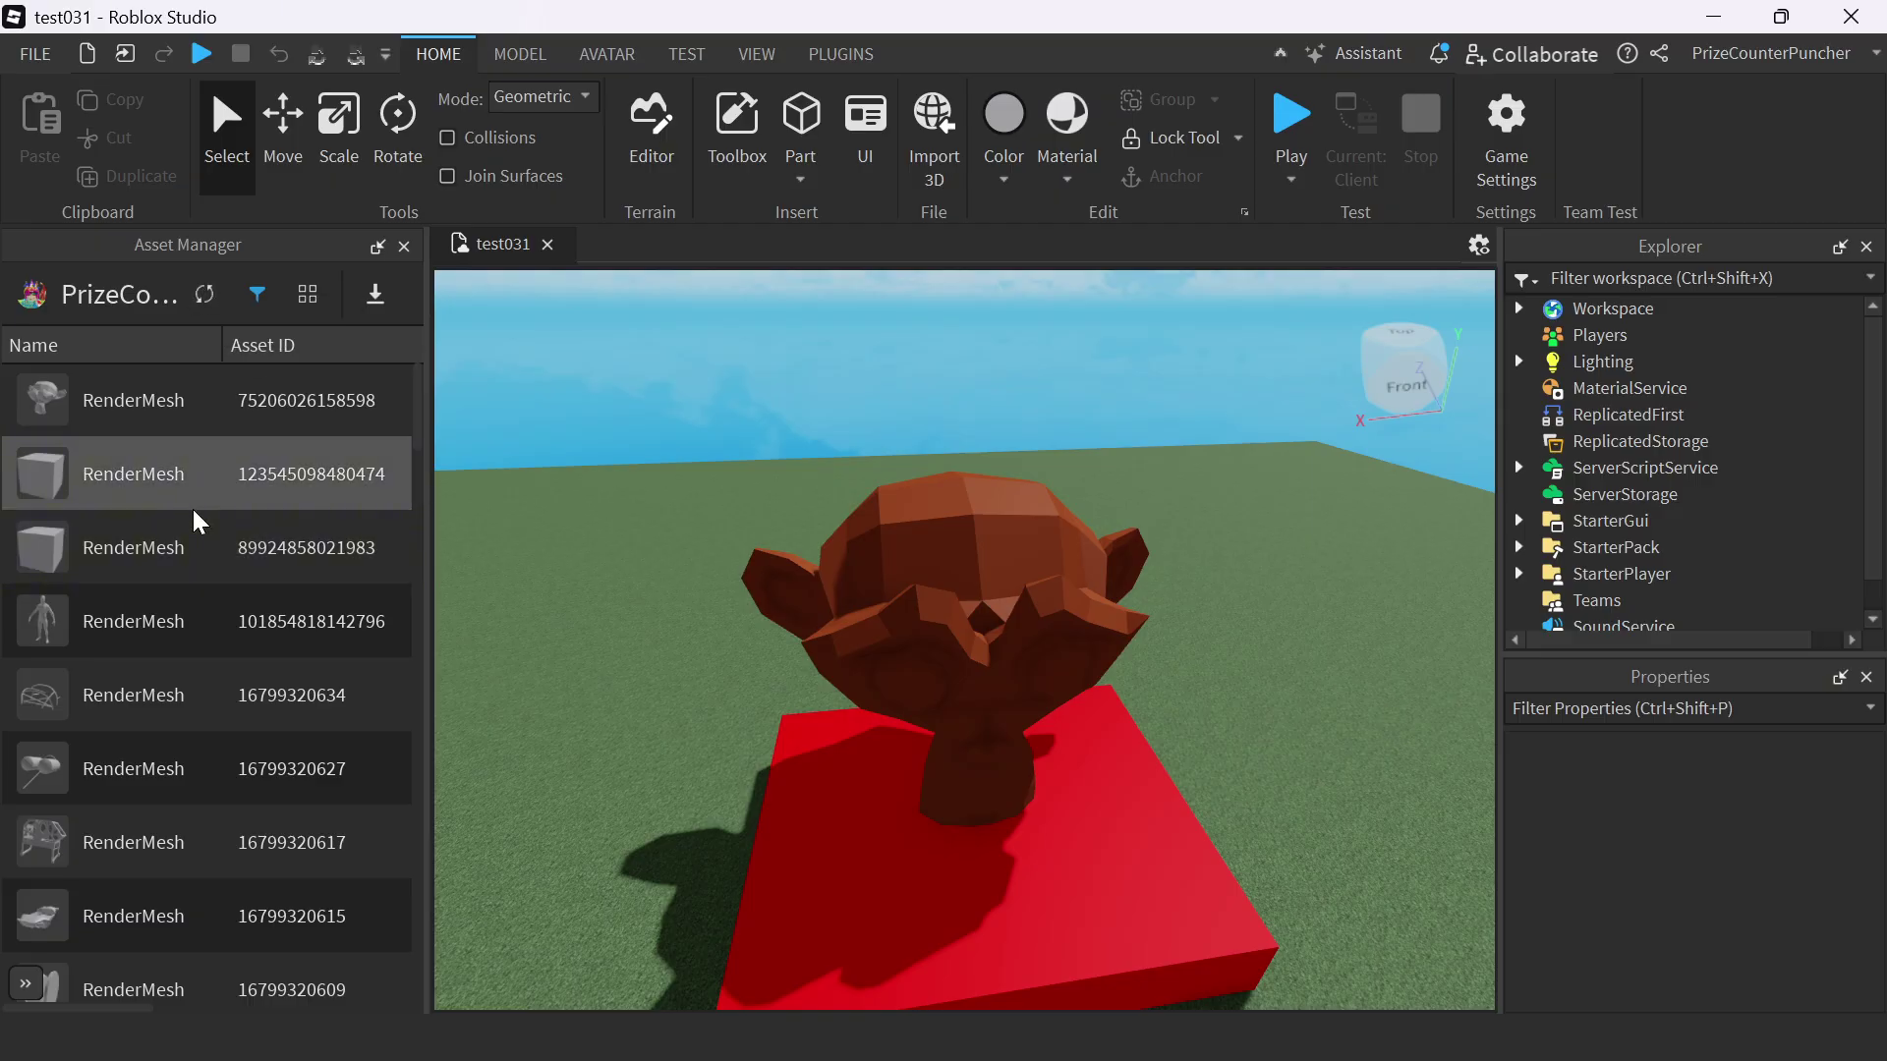
scroll(186, 487, "down", 15)
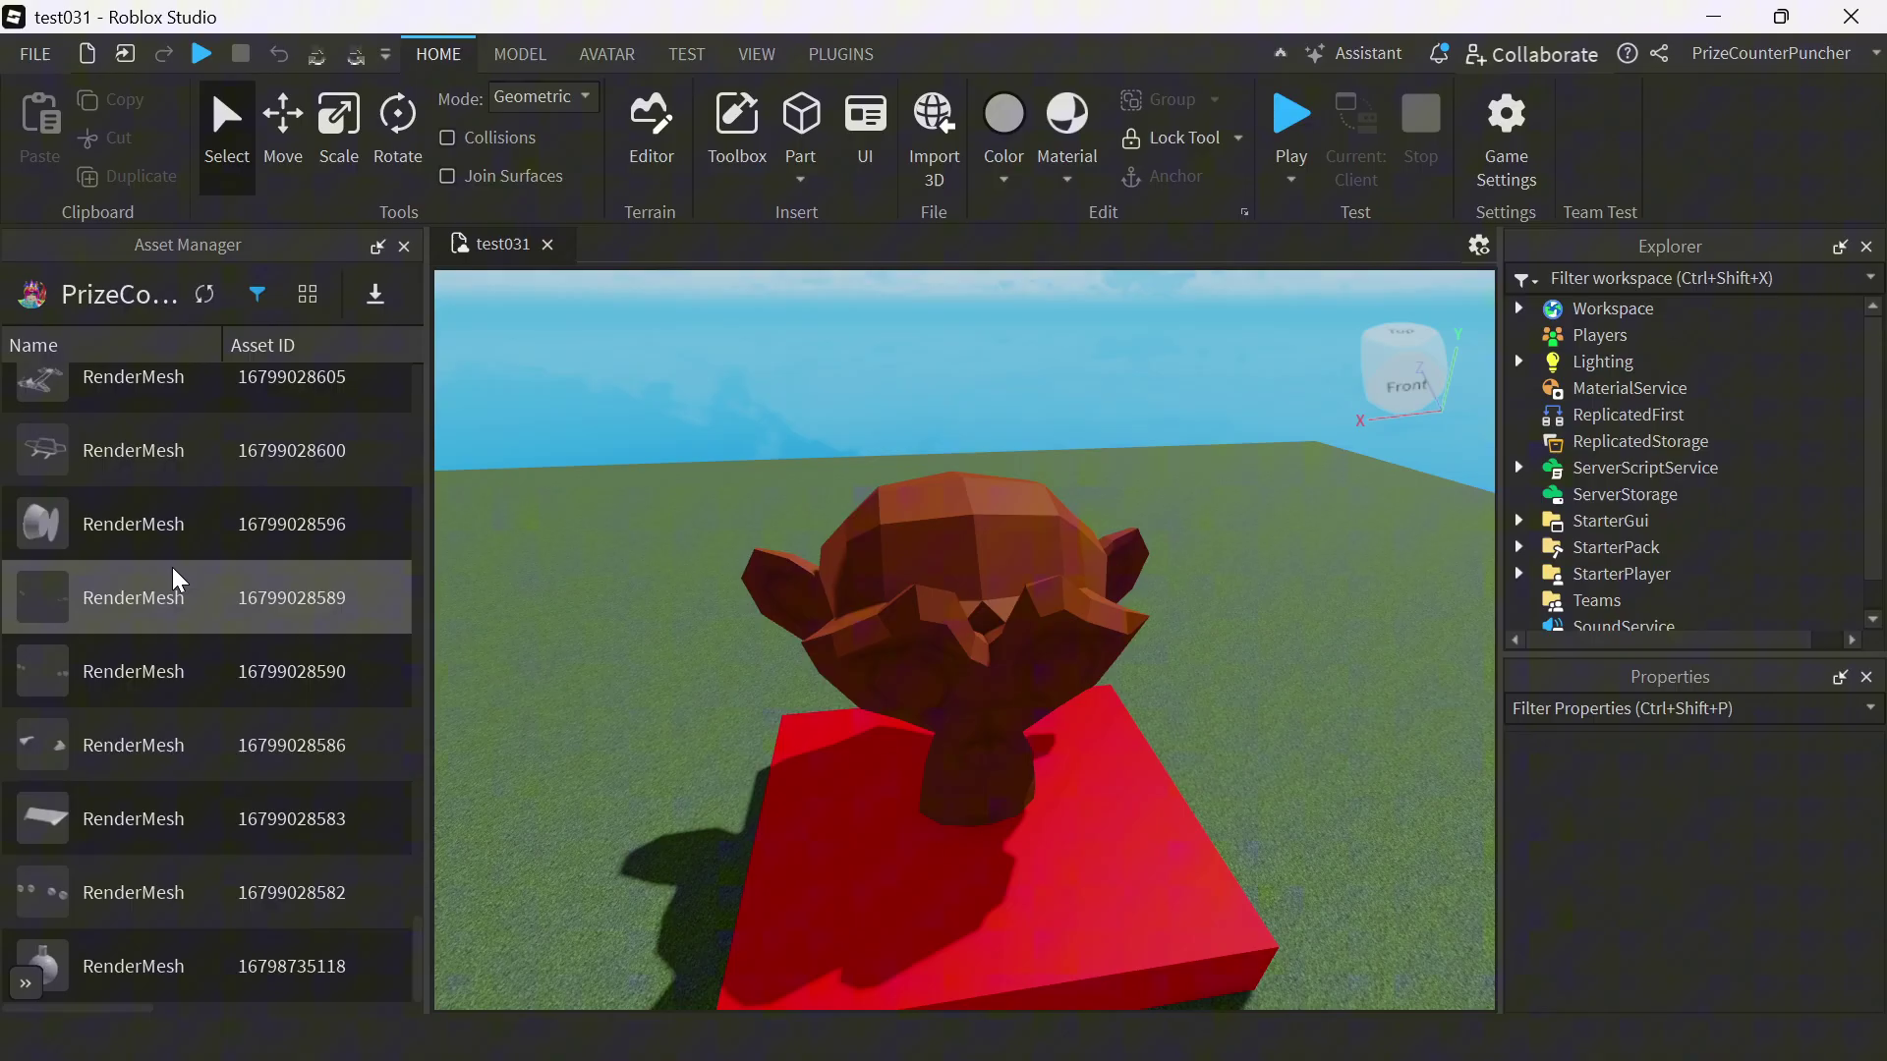
scroll(175, 564, "up", 15)
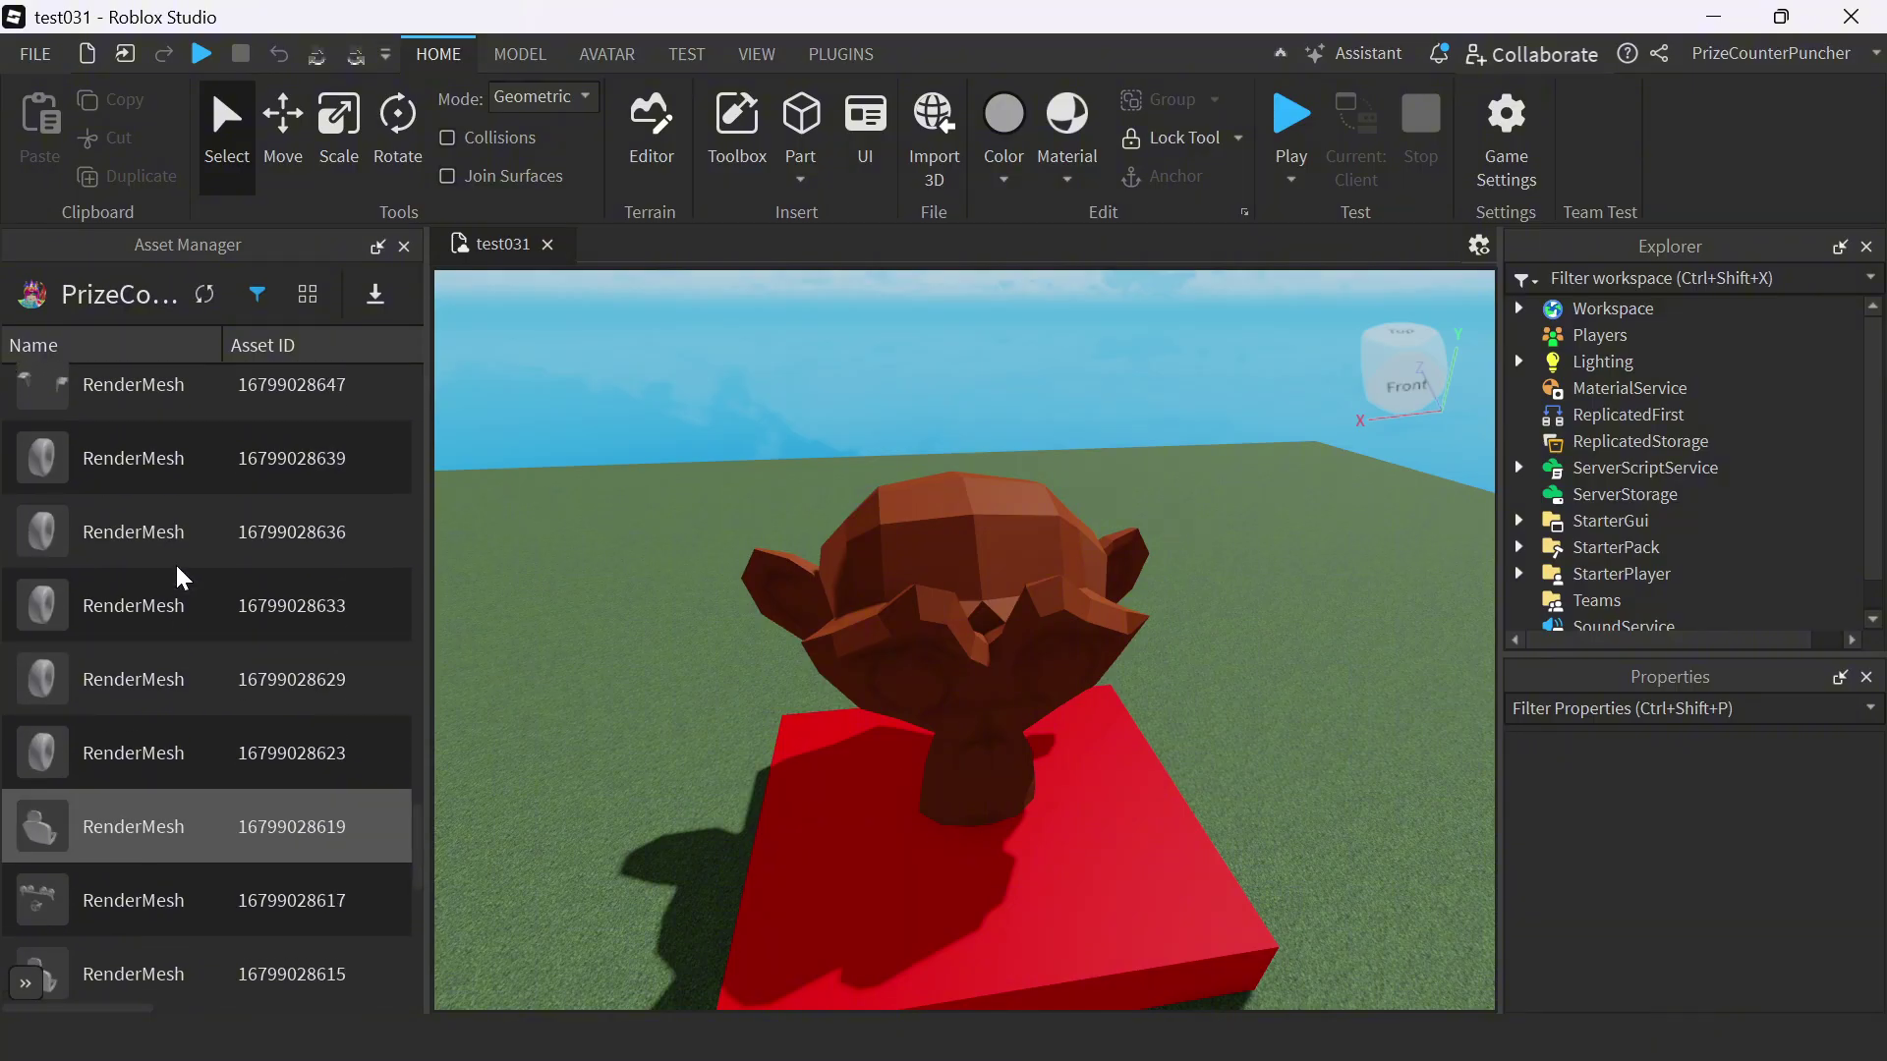
Step: Toggle the list/grid display menu, then browse the Filter menu's Asset Type, Creator and Source options
left_click(309, 294)
left_click(246, 294)
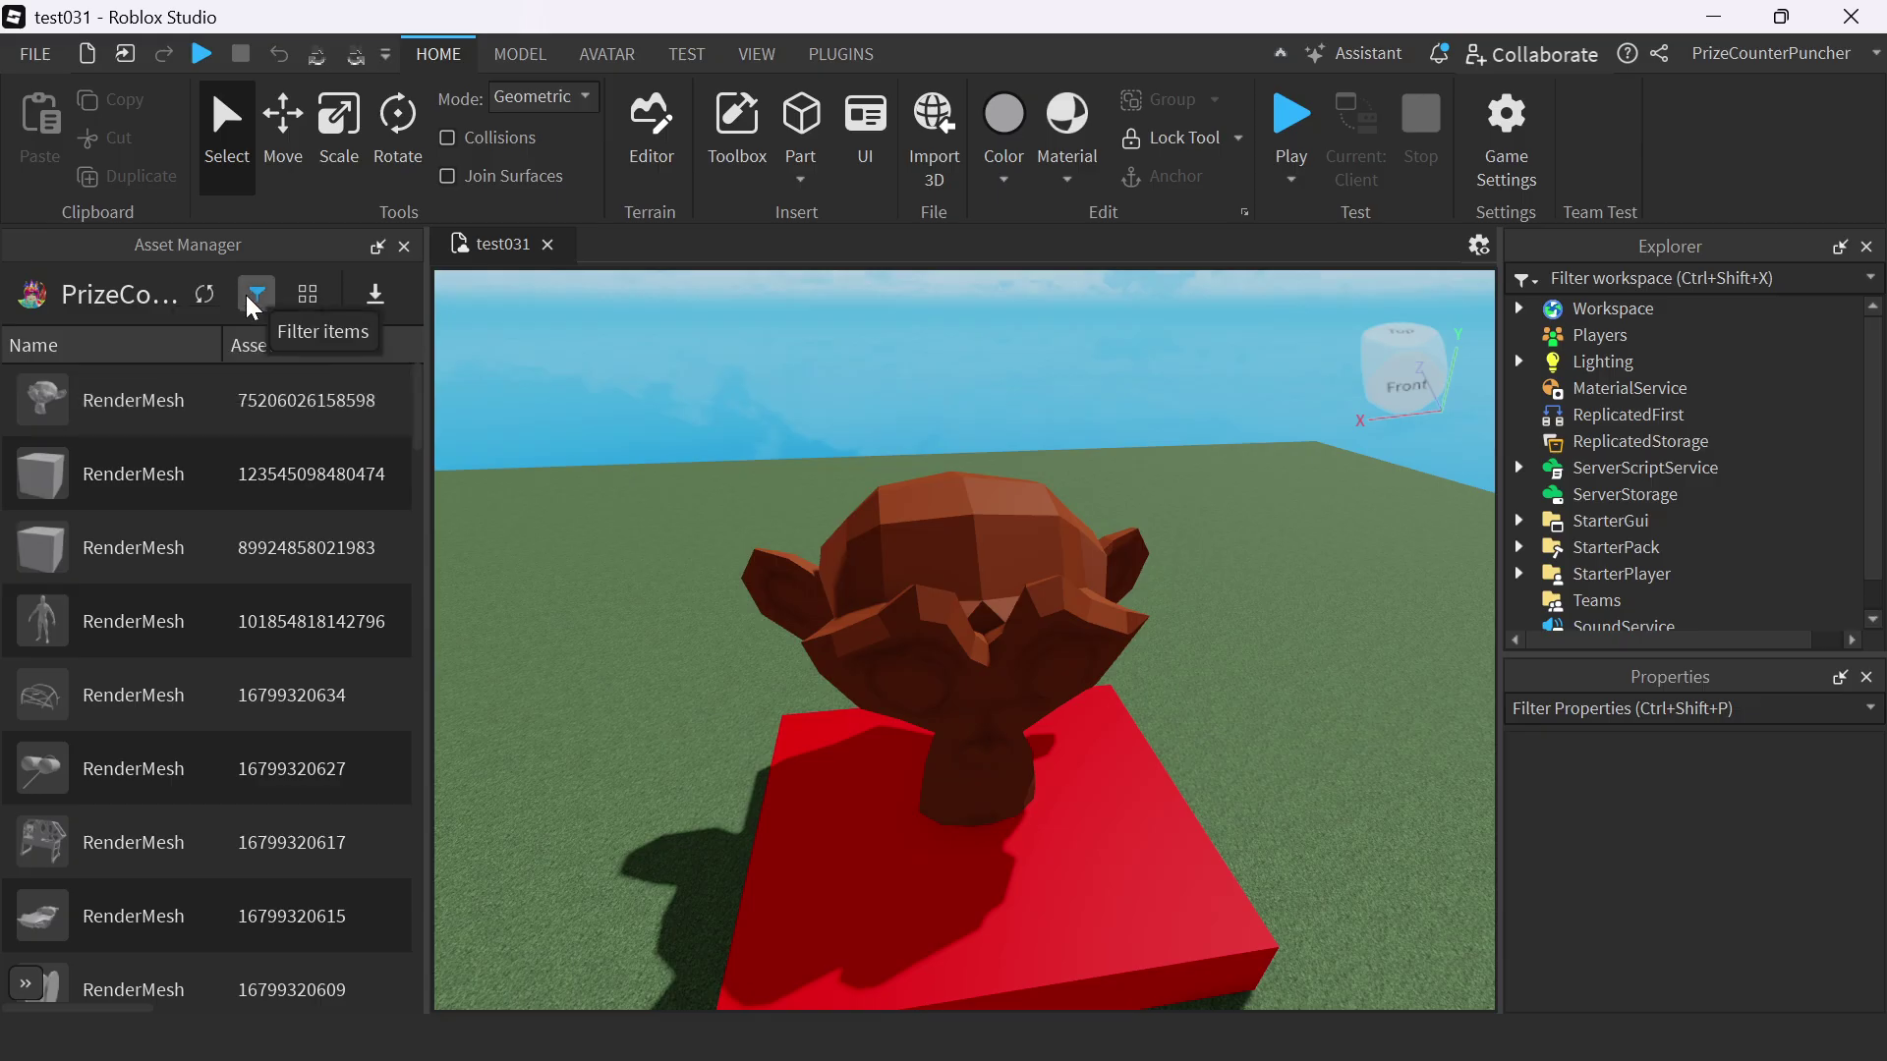
left_click(255, 297)
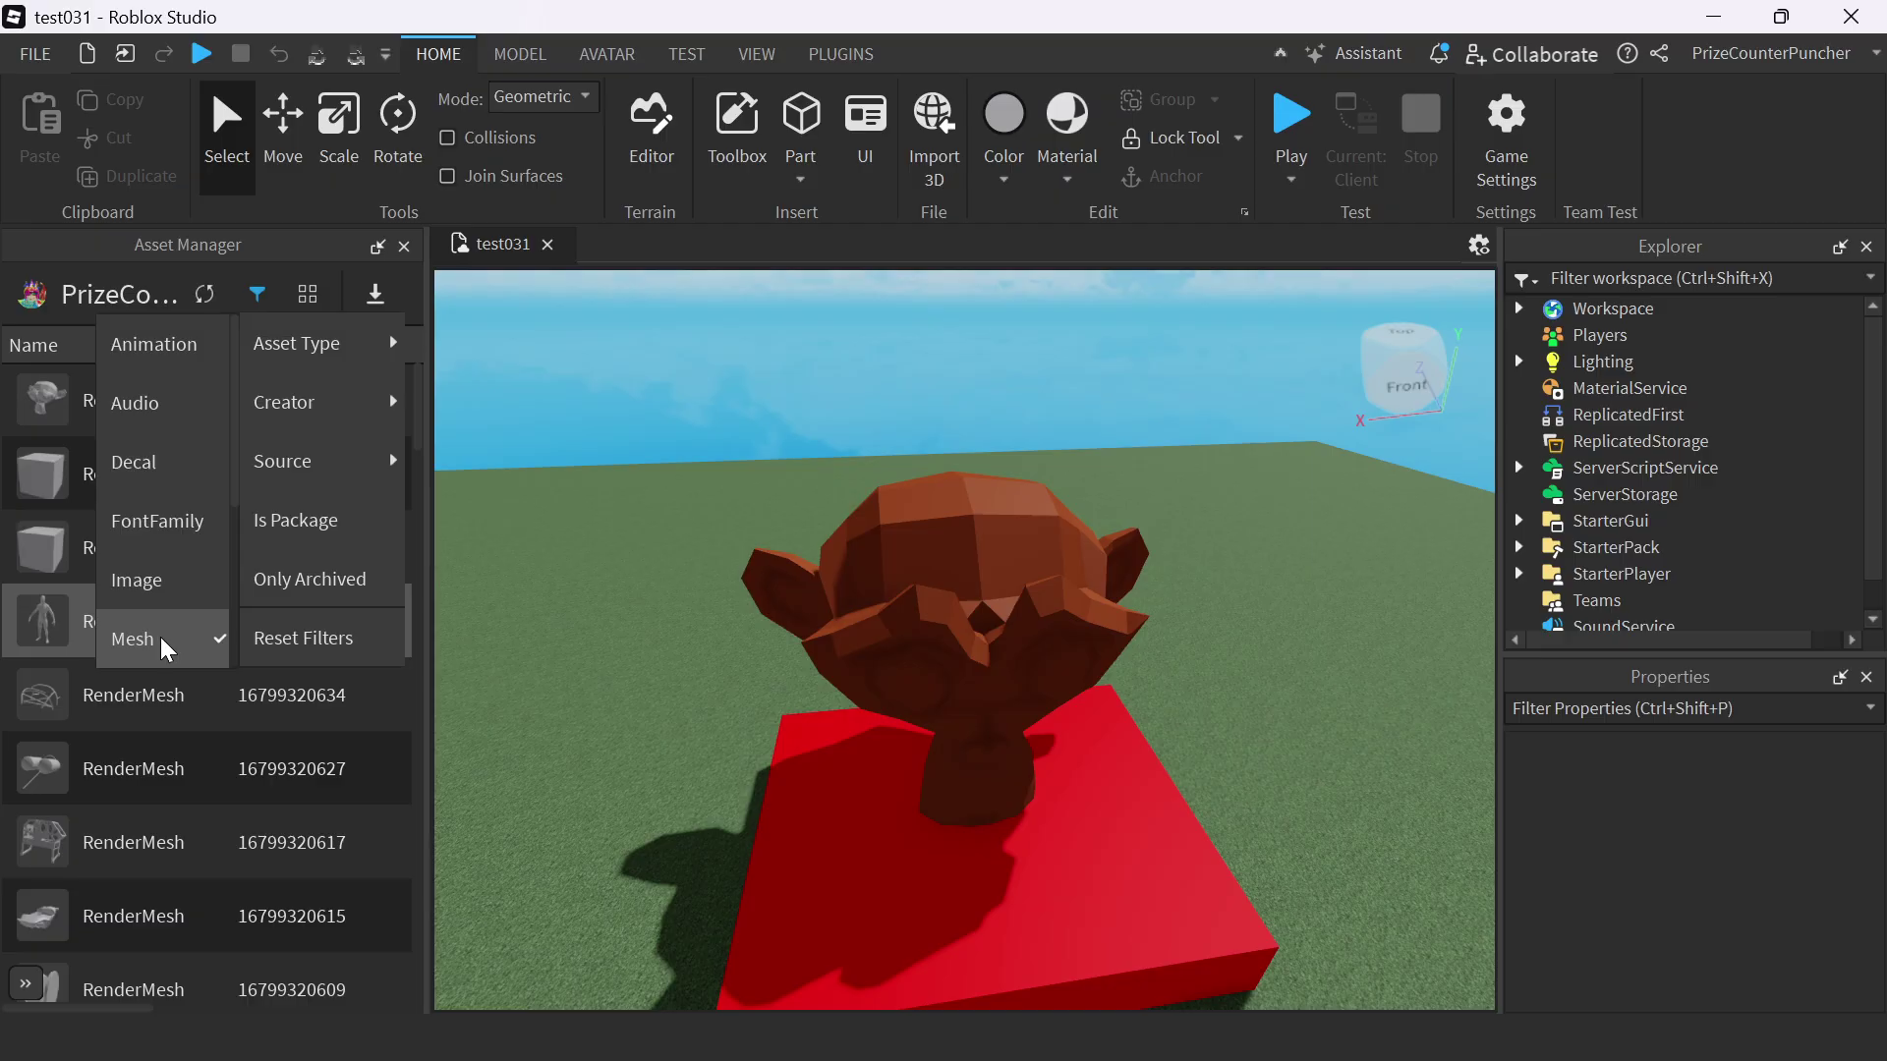
mouse_move(334, 403)
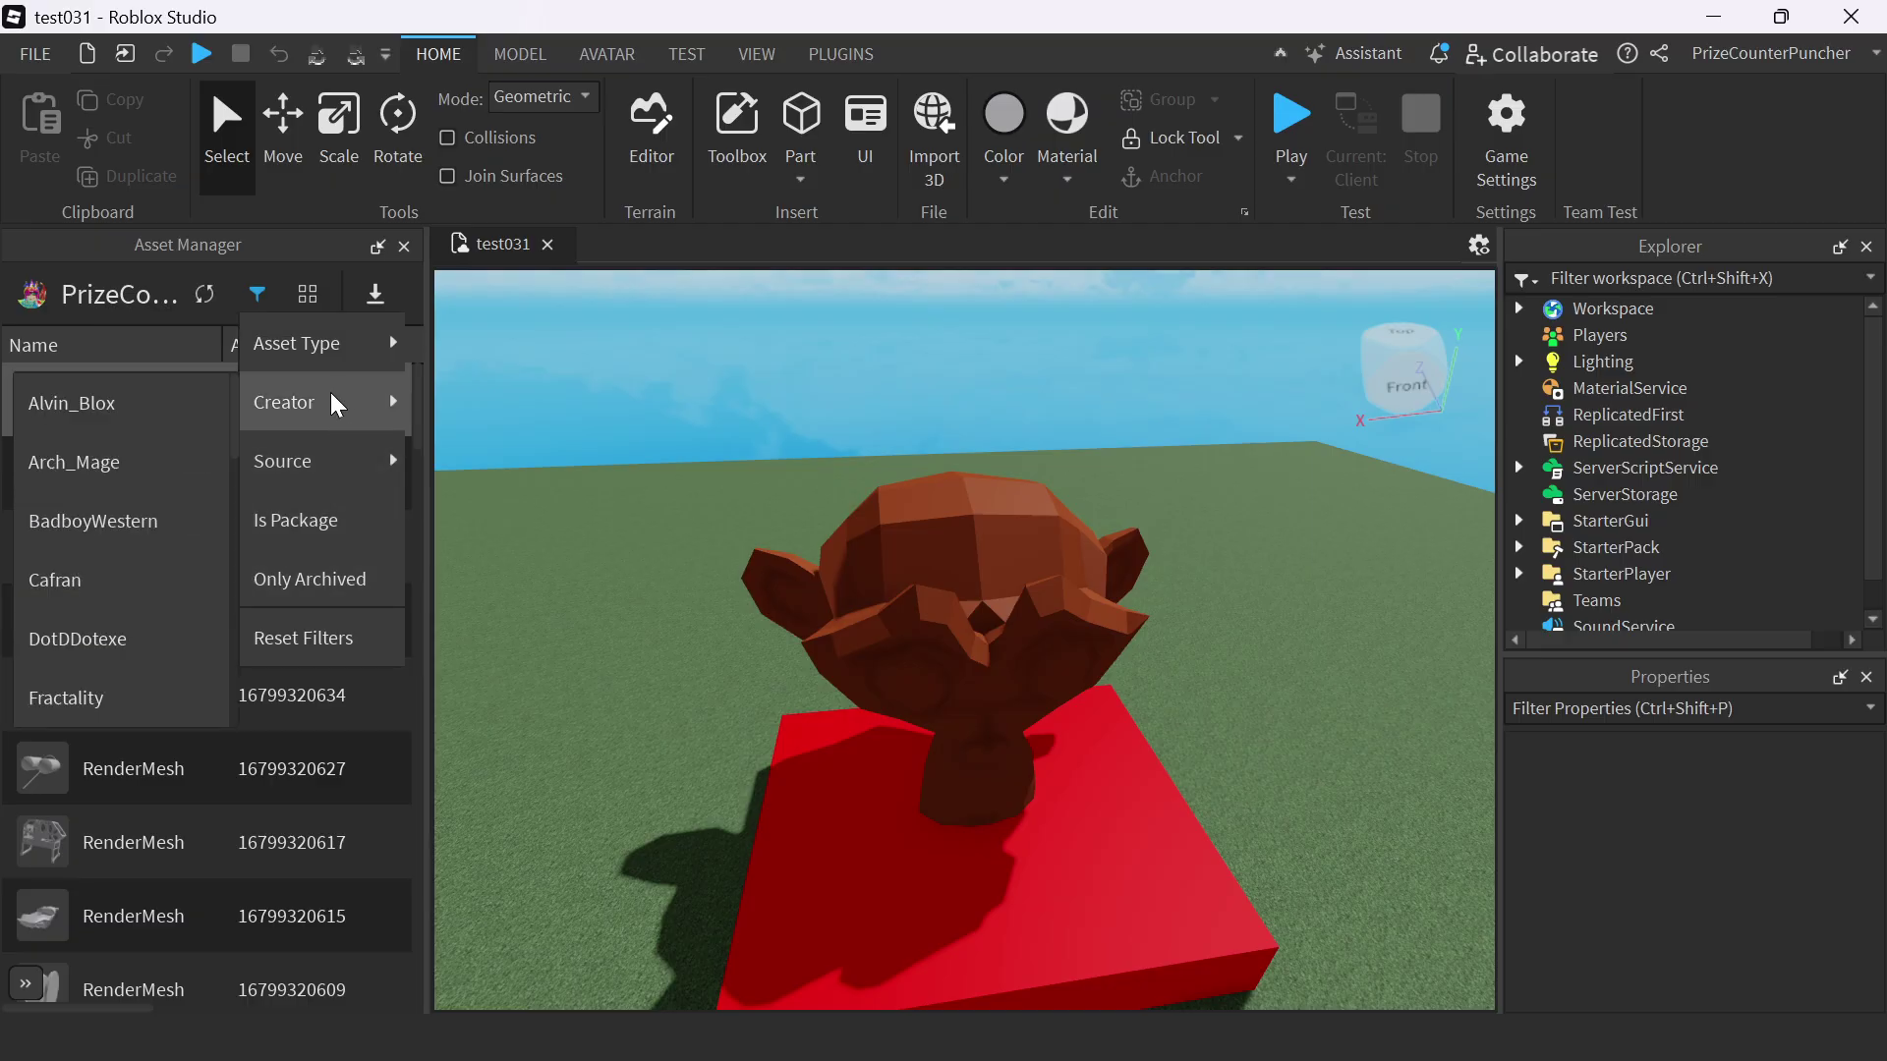
scroll(99, 442, "down", 5)
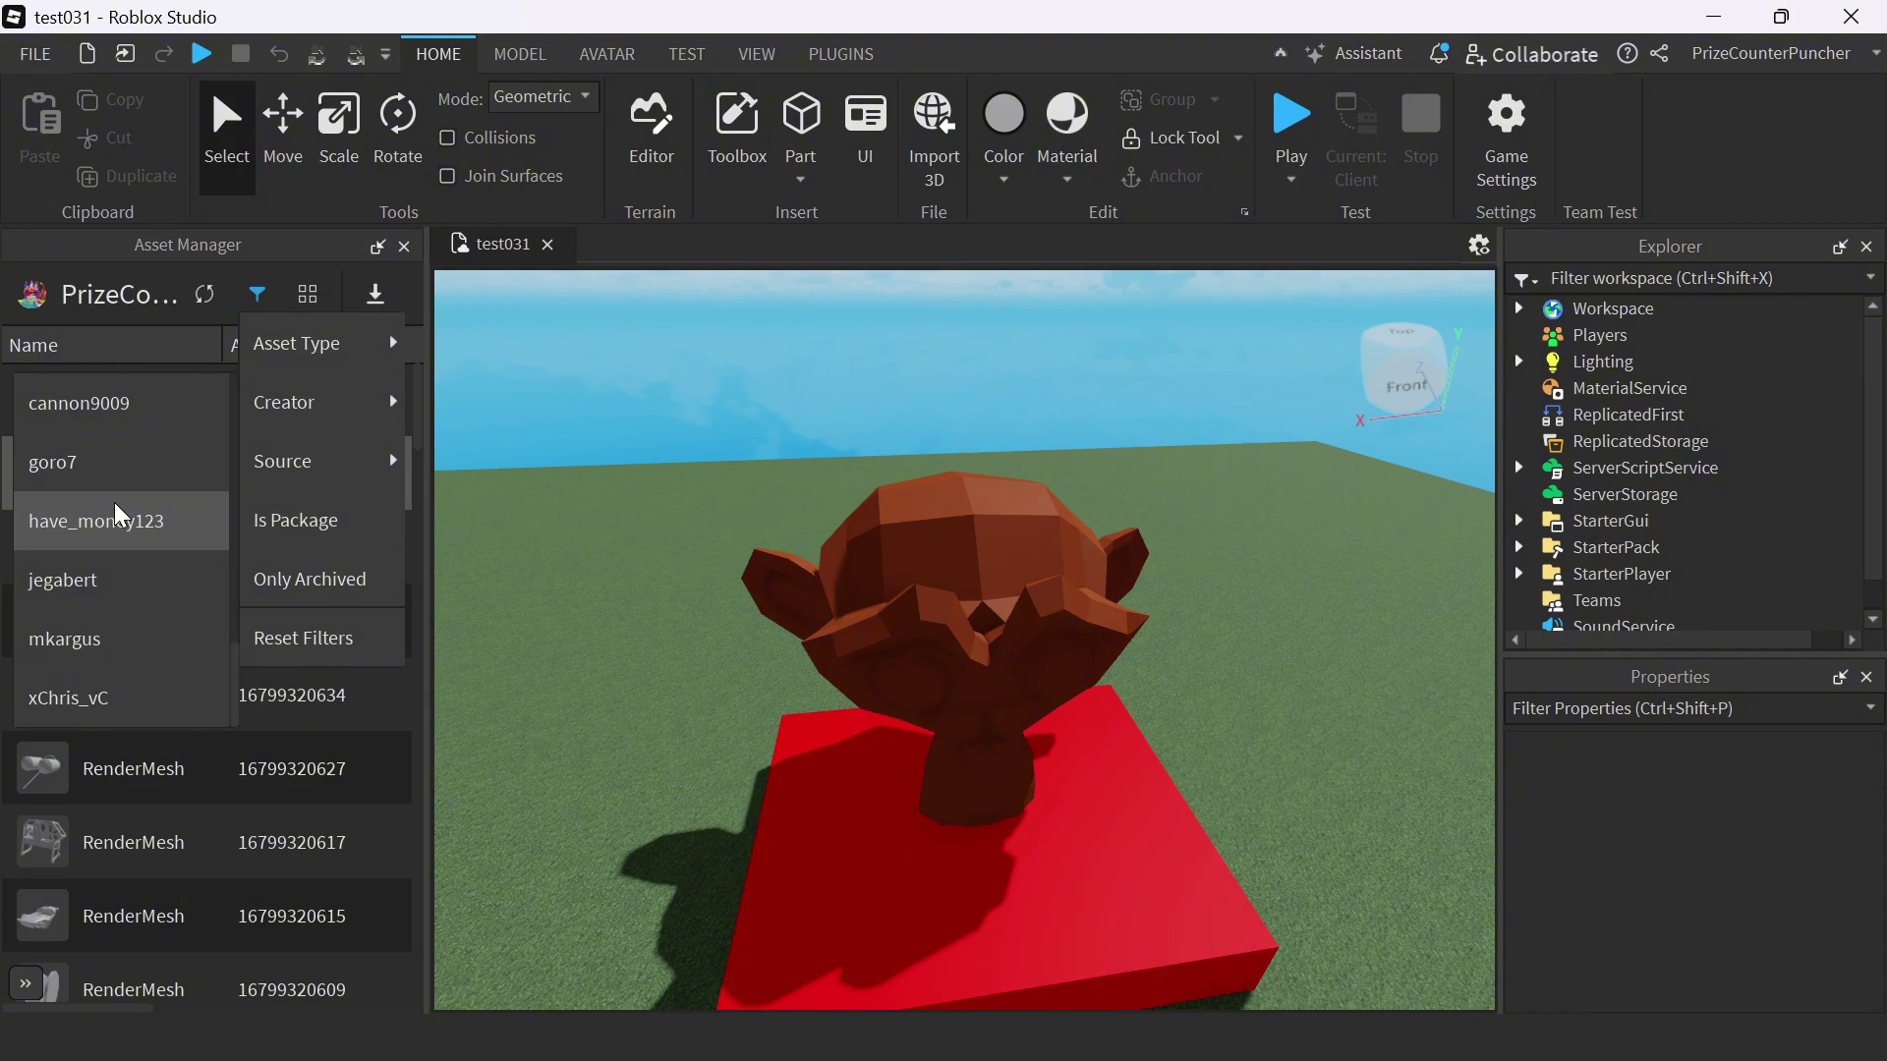
mouse_move(285, 464)
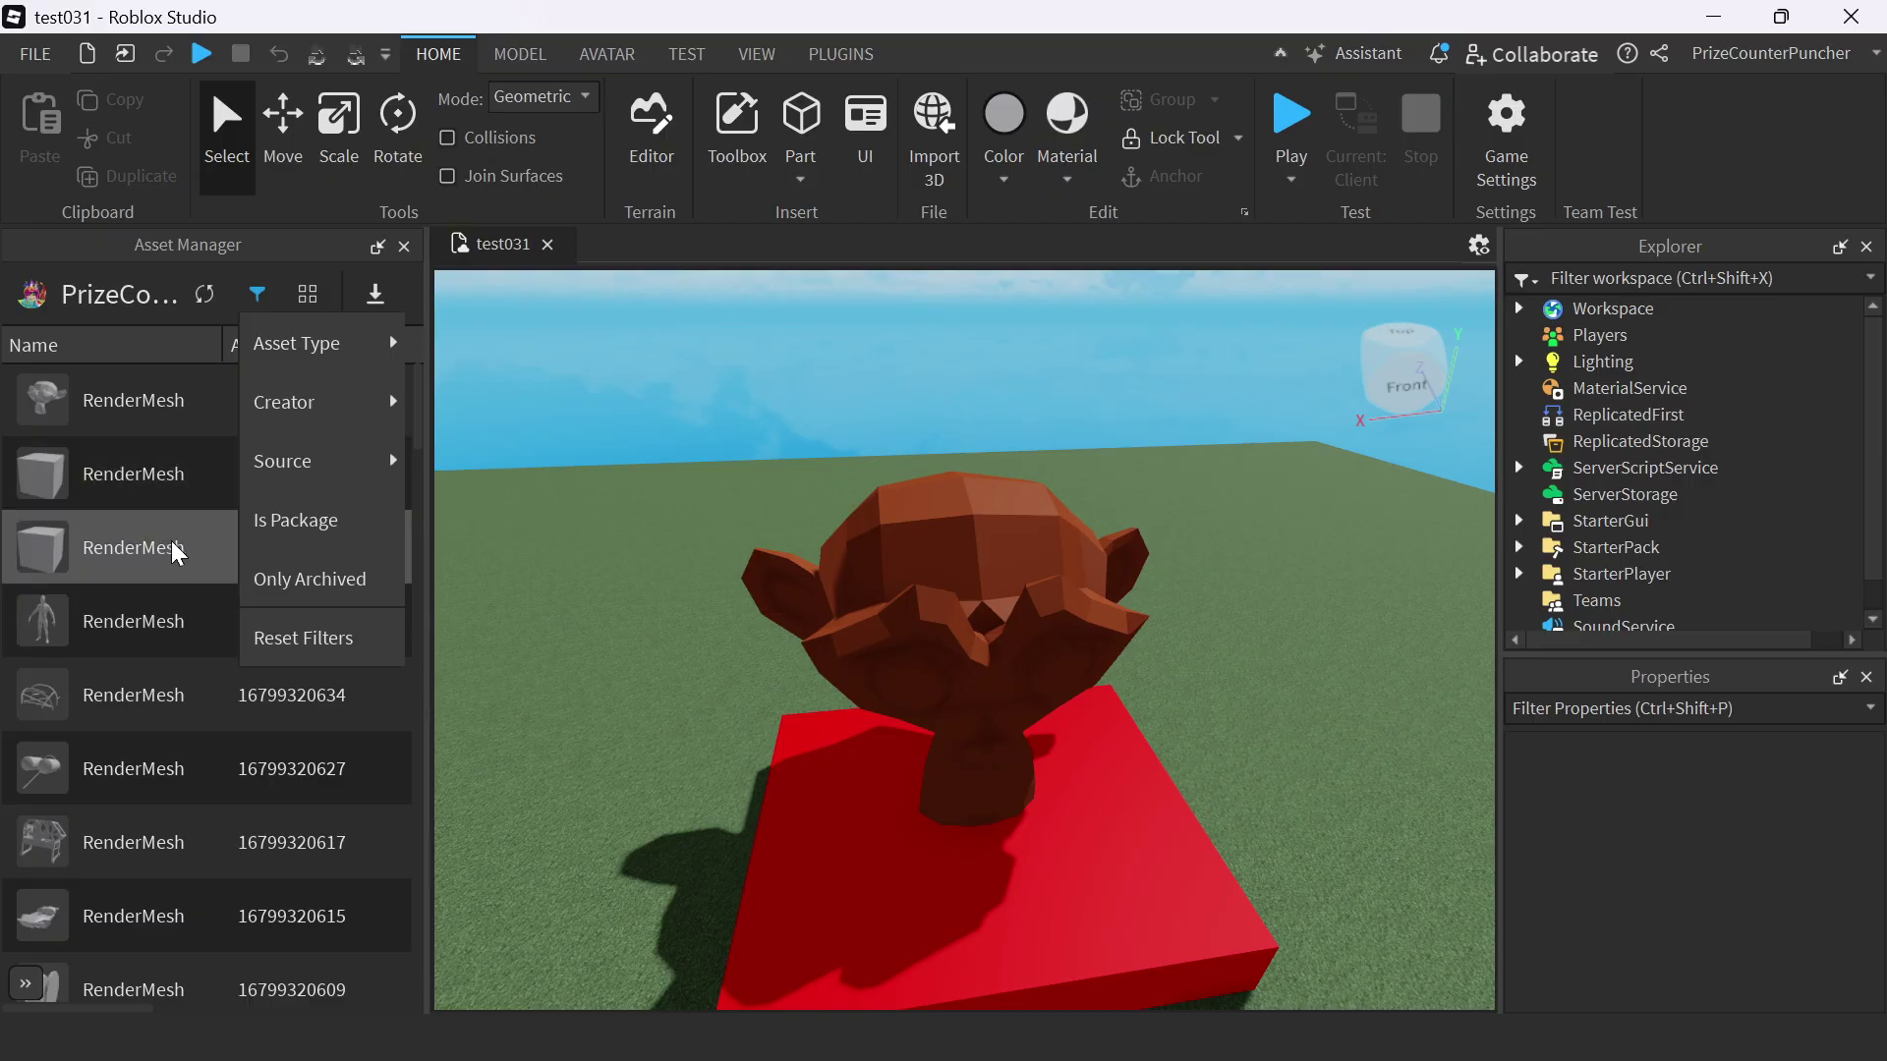
left_click(187, 758)
right_click(198, 757)
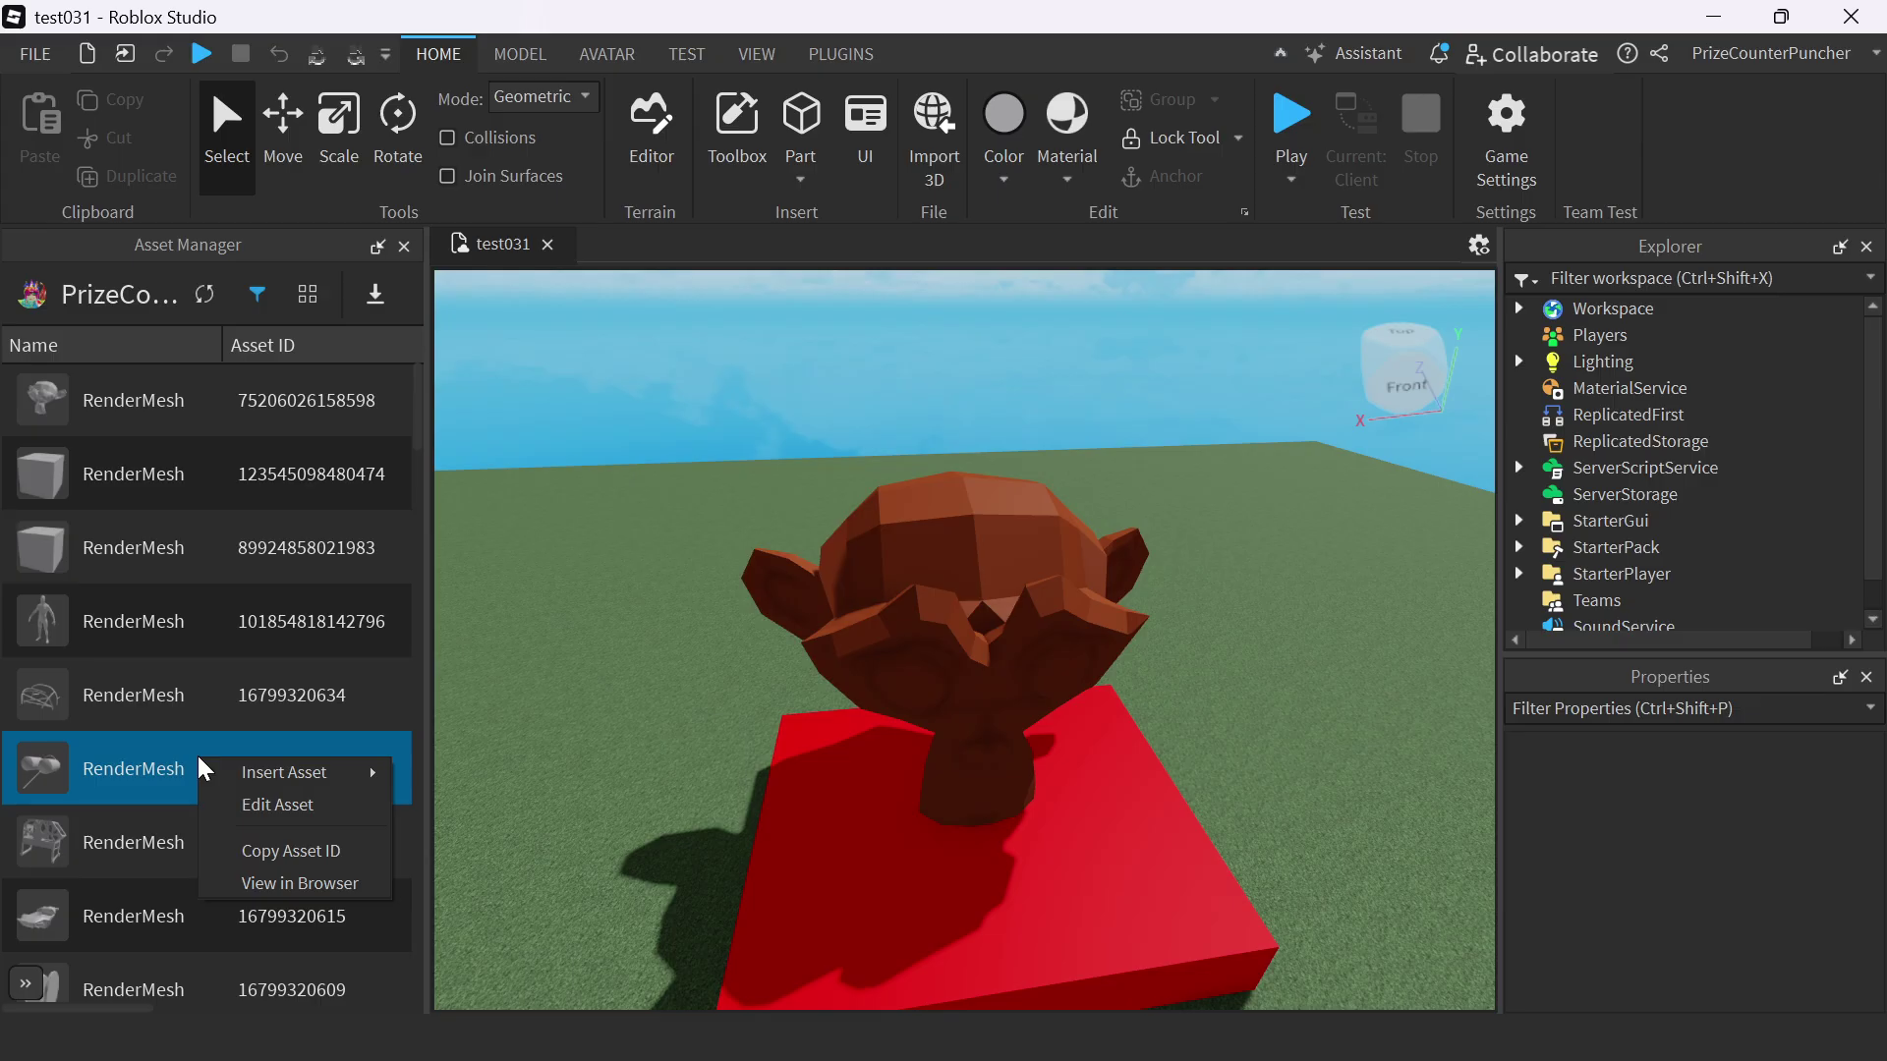
Step: Dismiss the context menu and widen the Asset Manager to reveal the Asset Type and Date Modified columns
mouse_move(234, 776)
left_click(380, 489)
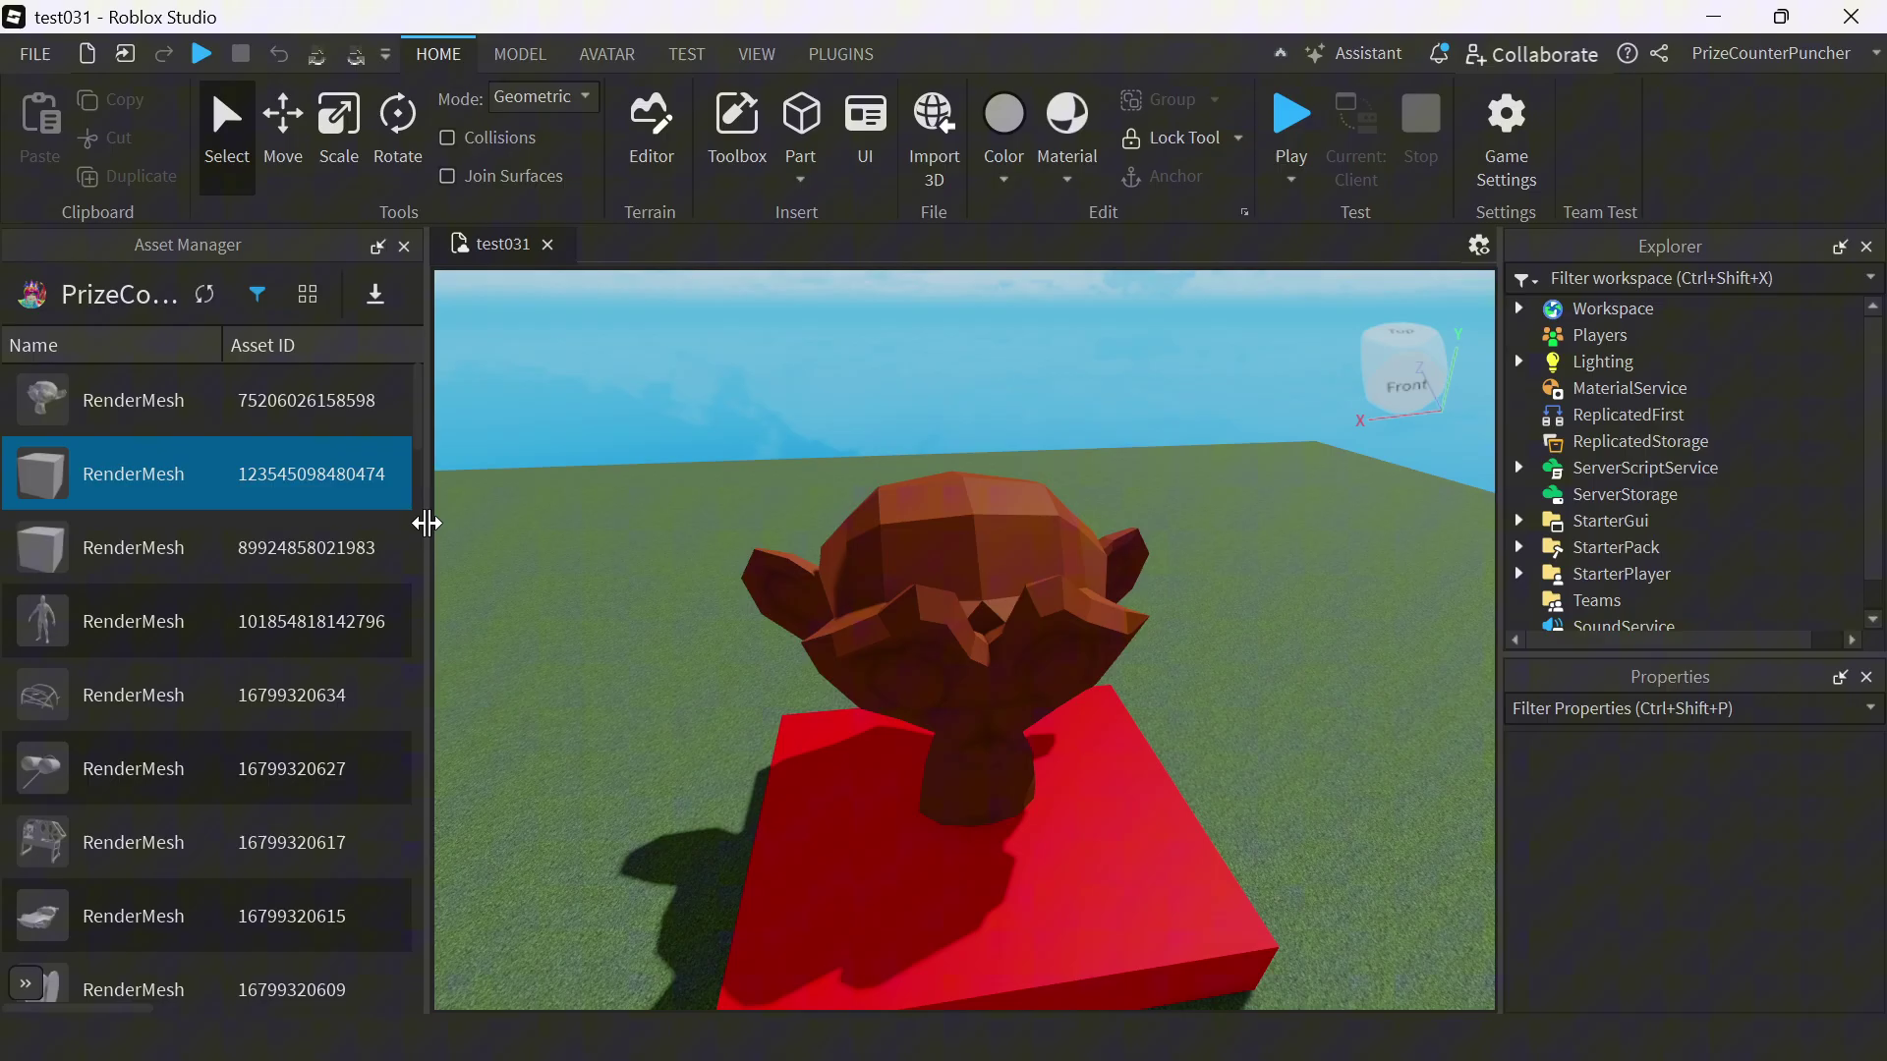
left_click_drag(426, 523, 1048, 558)
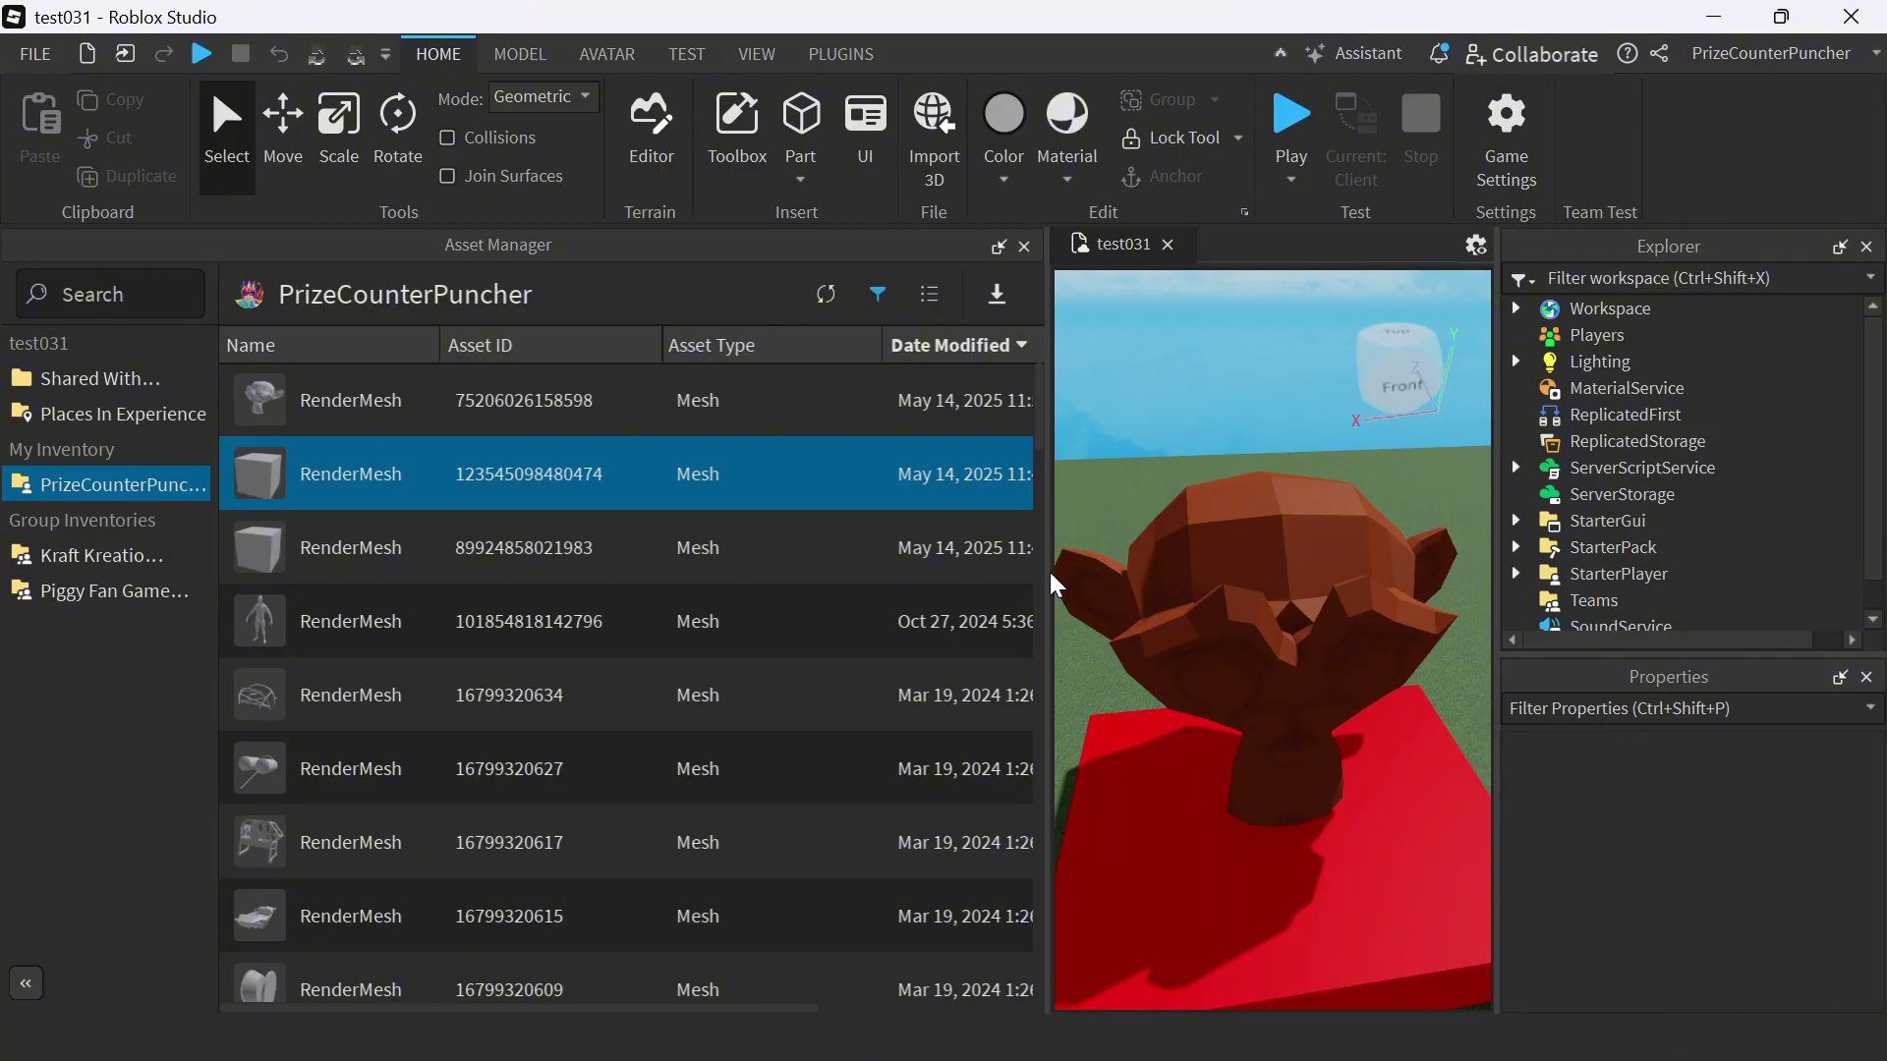
Step: Open test031's Places In Experience and add a new place to the empty list
left_click(139, 425)
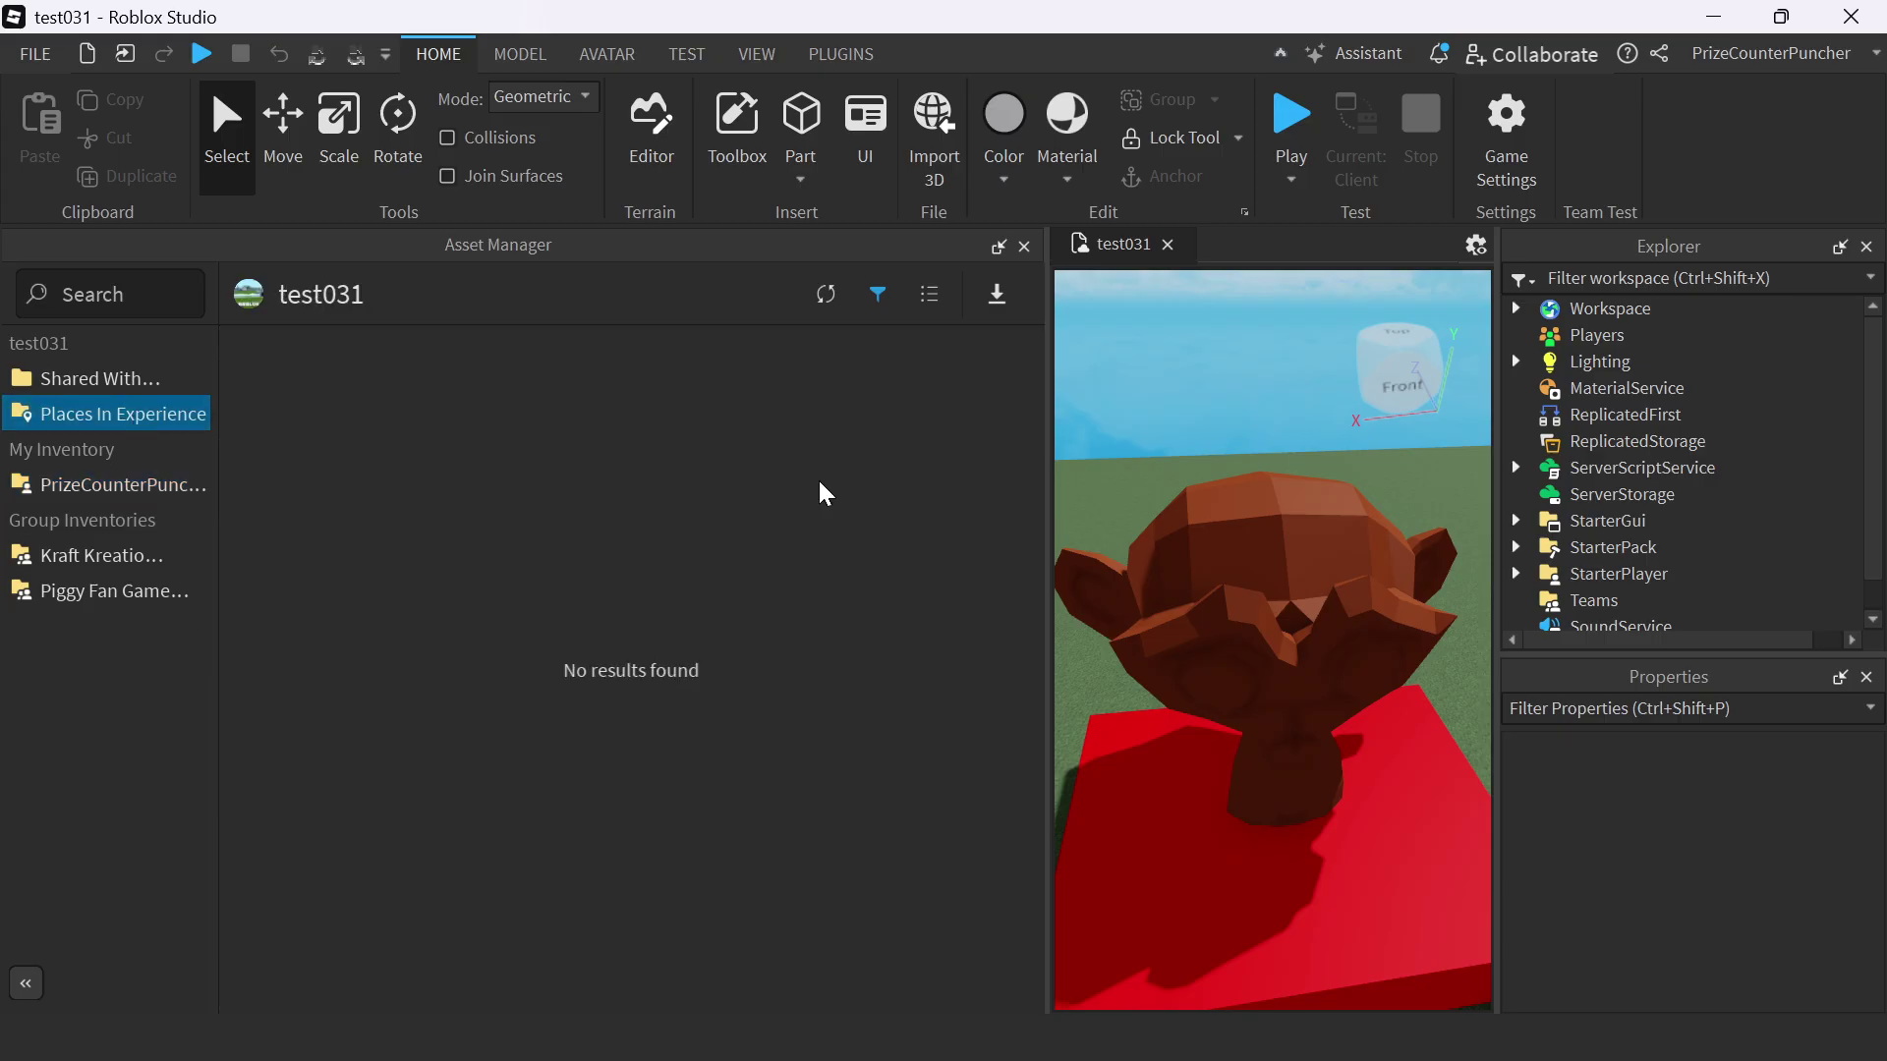
right_click(383, 436)
left_click(502, 458)
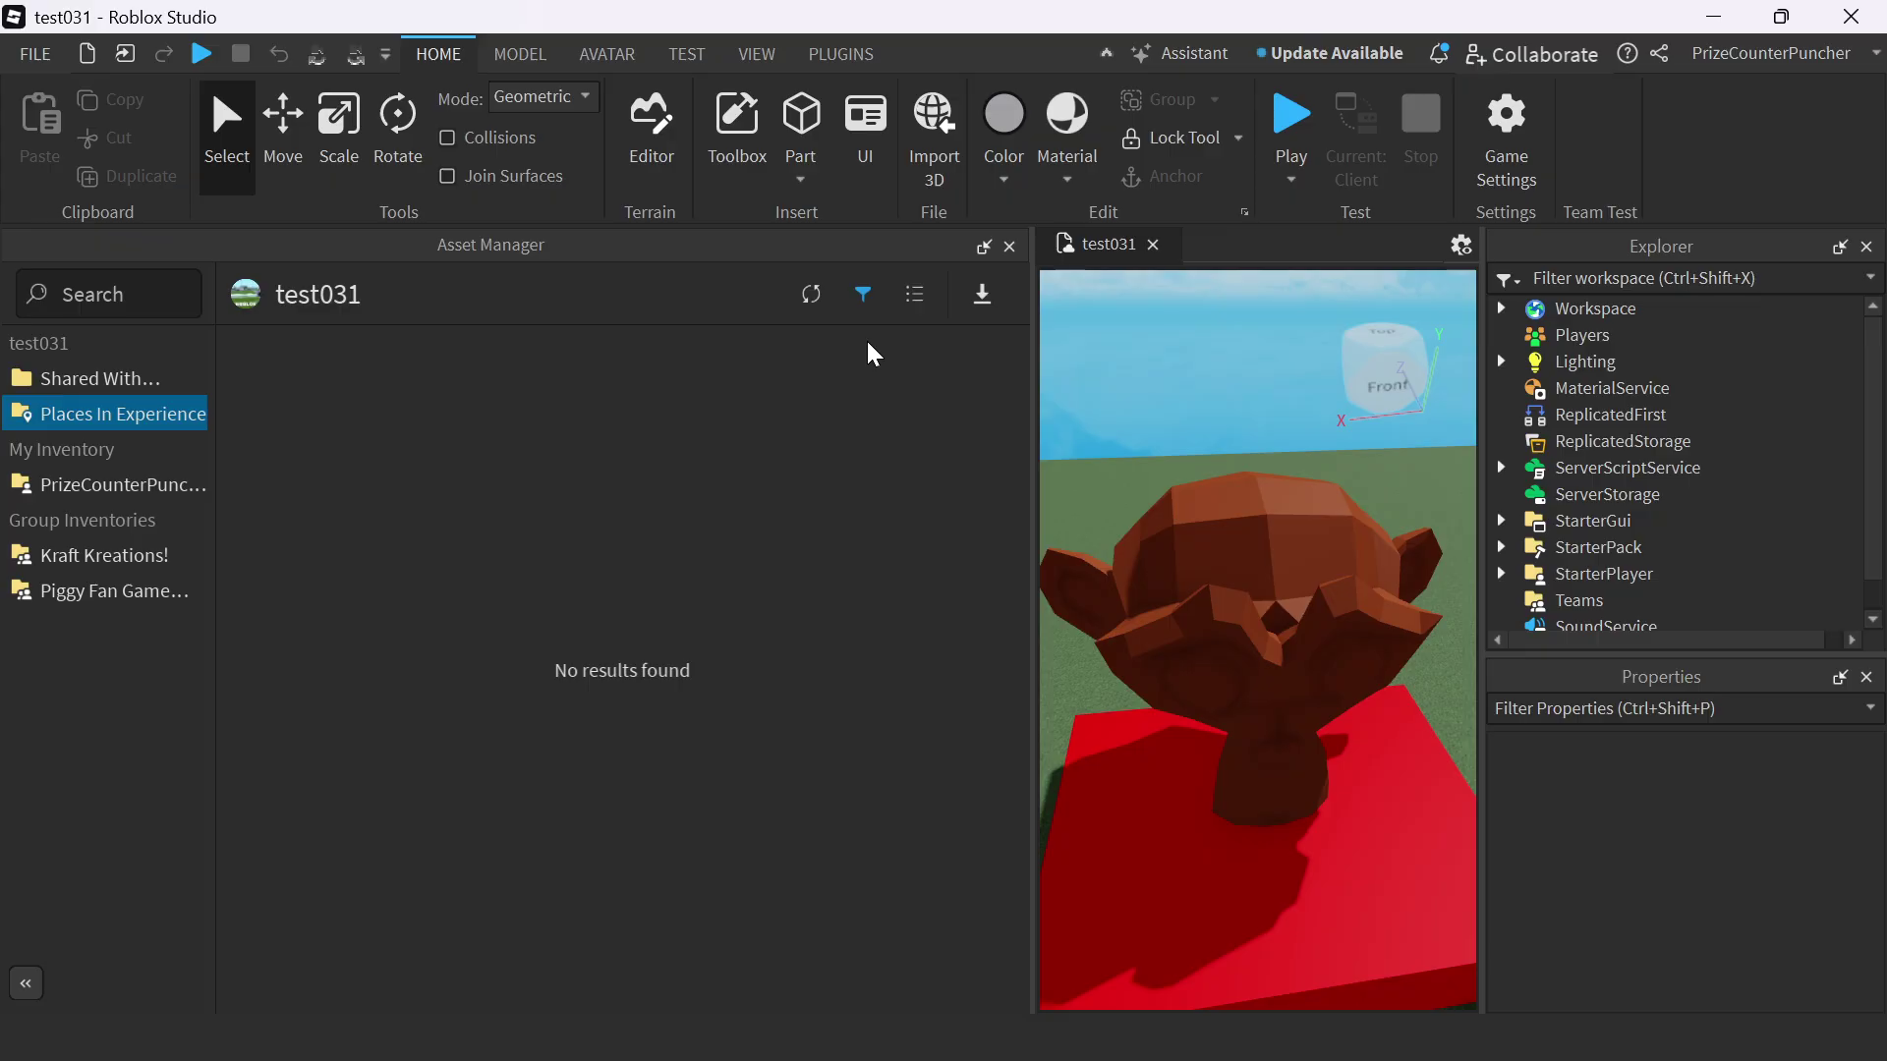
Step: Reset the Asset Manager filters so the Mesh filter clears and all four places appear
left_click(863, 298)
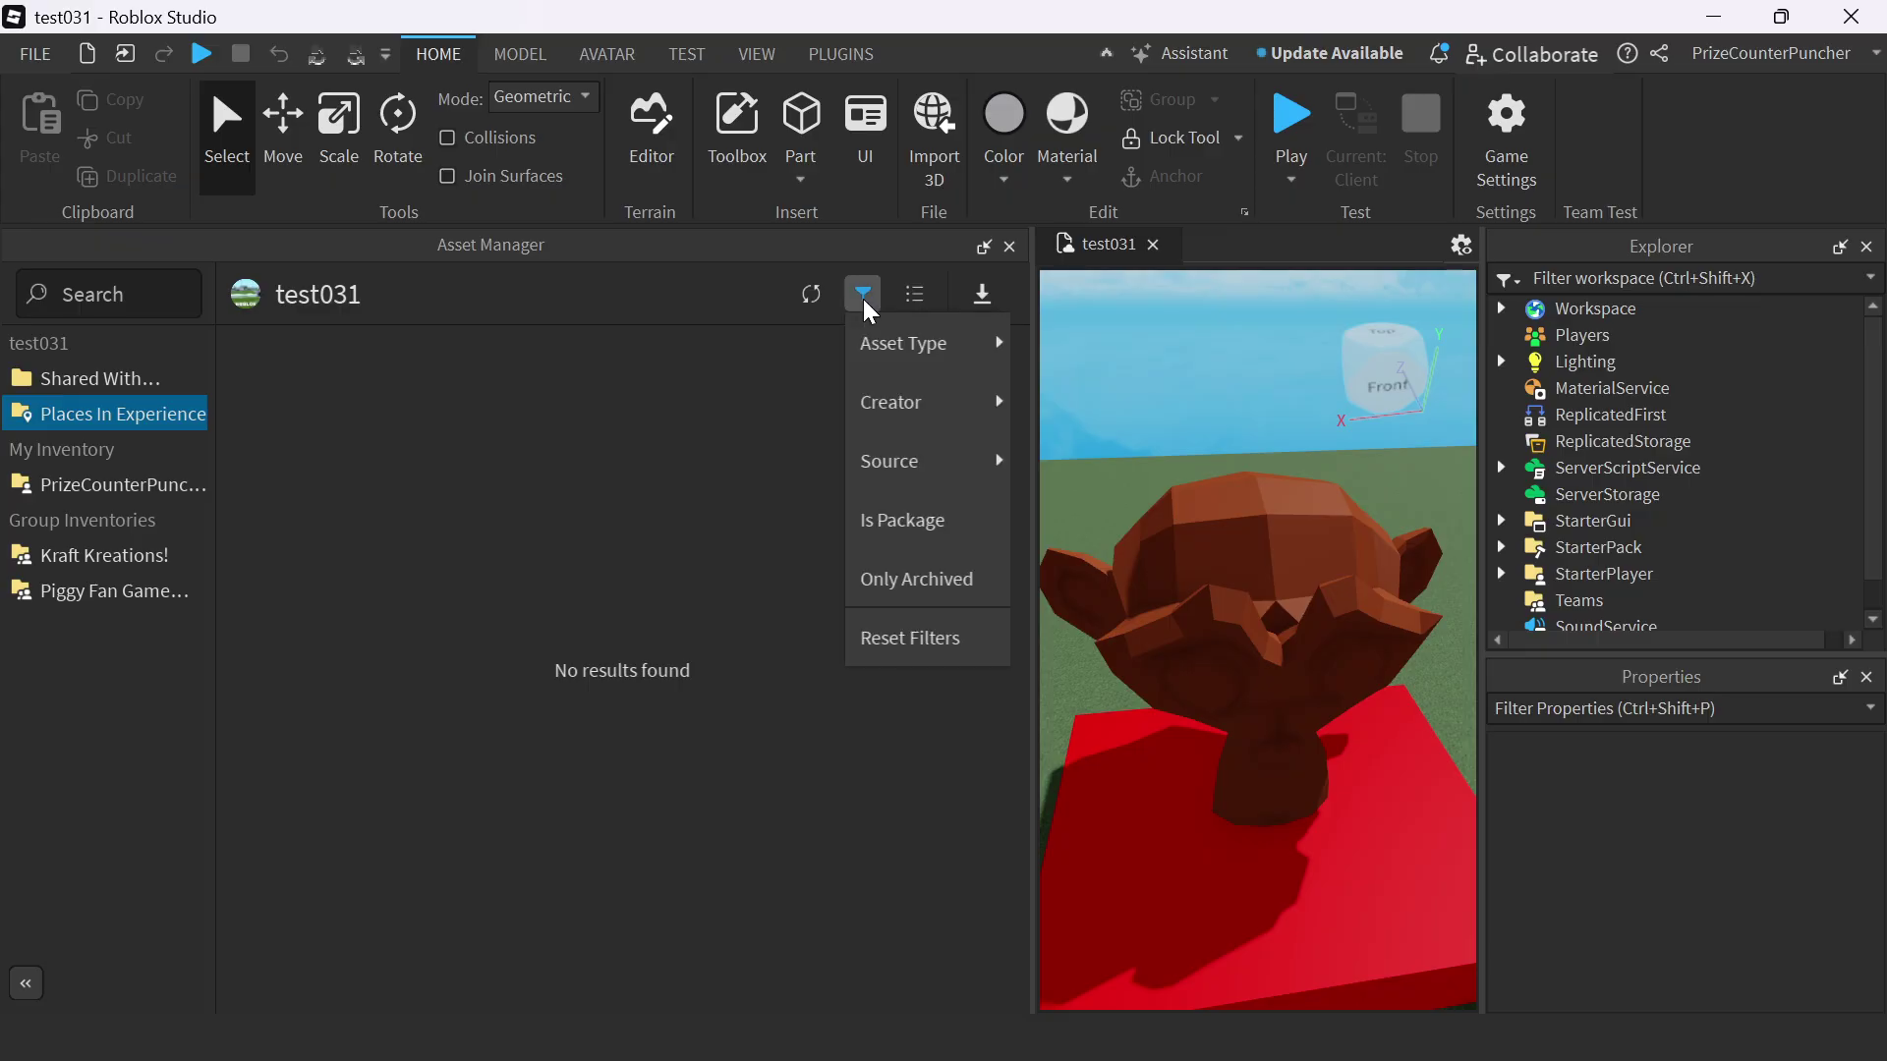
mouse_move(883, 354)
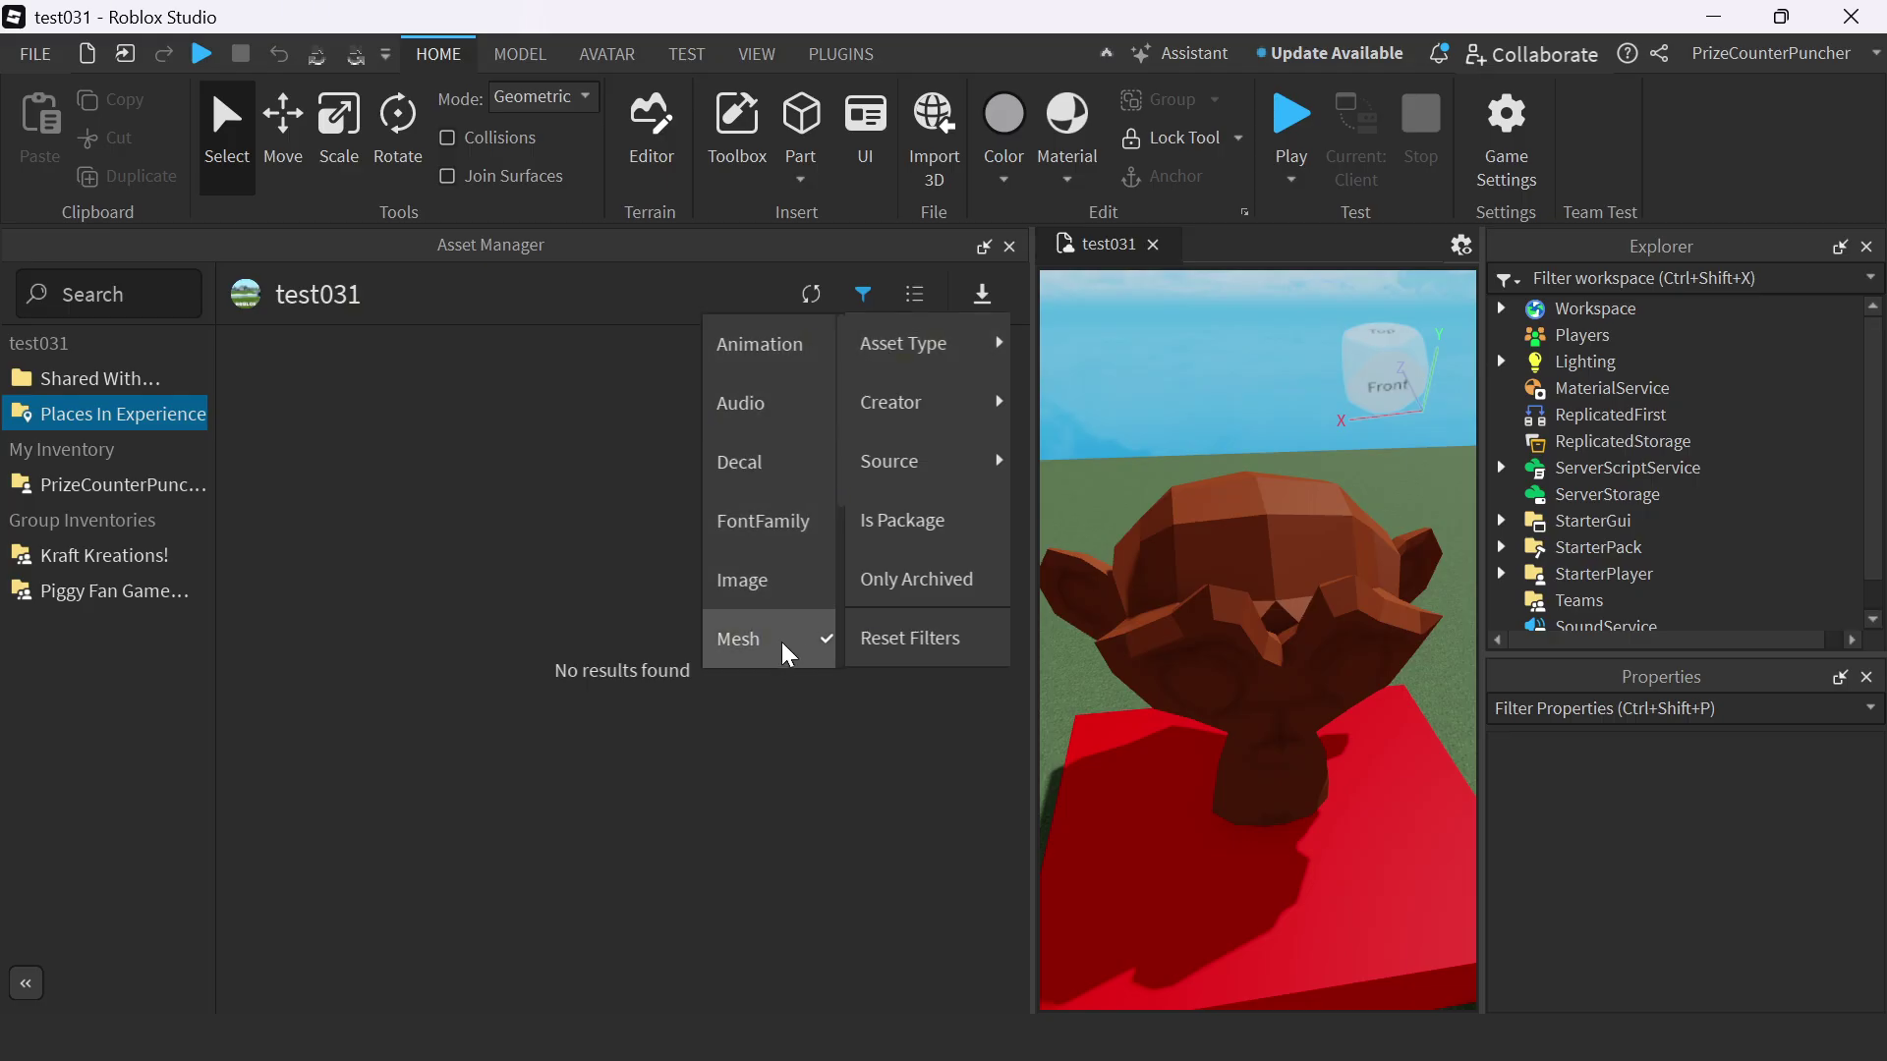
left_click(934, 663)
left_click(912, 765)
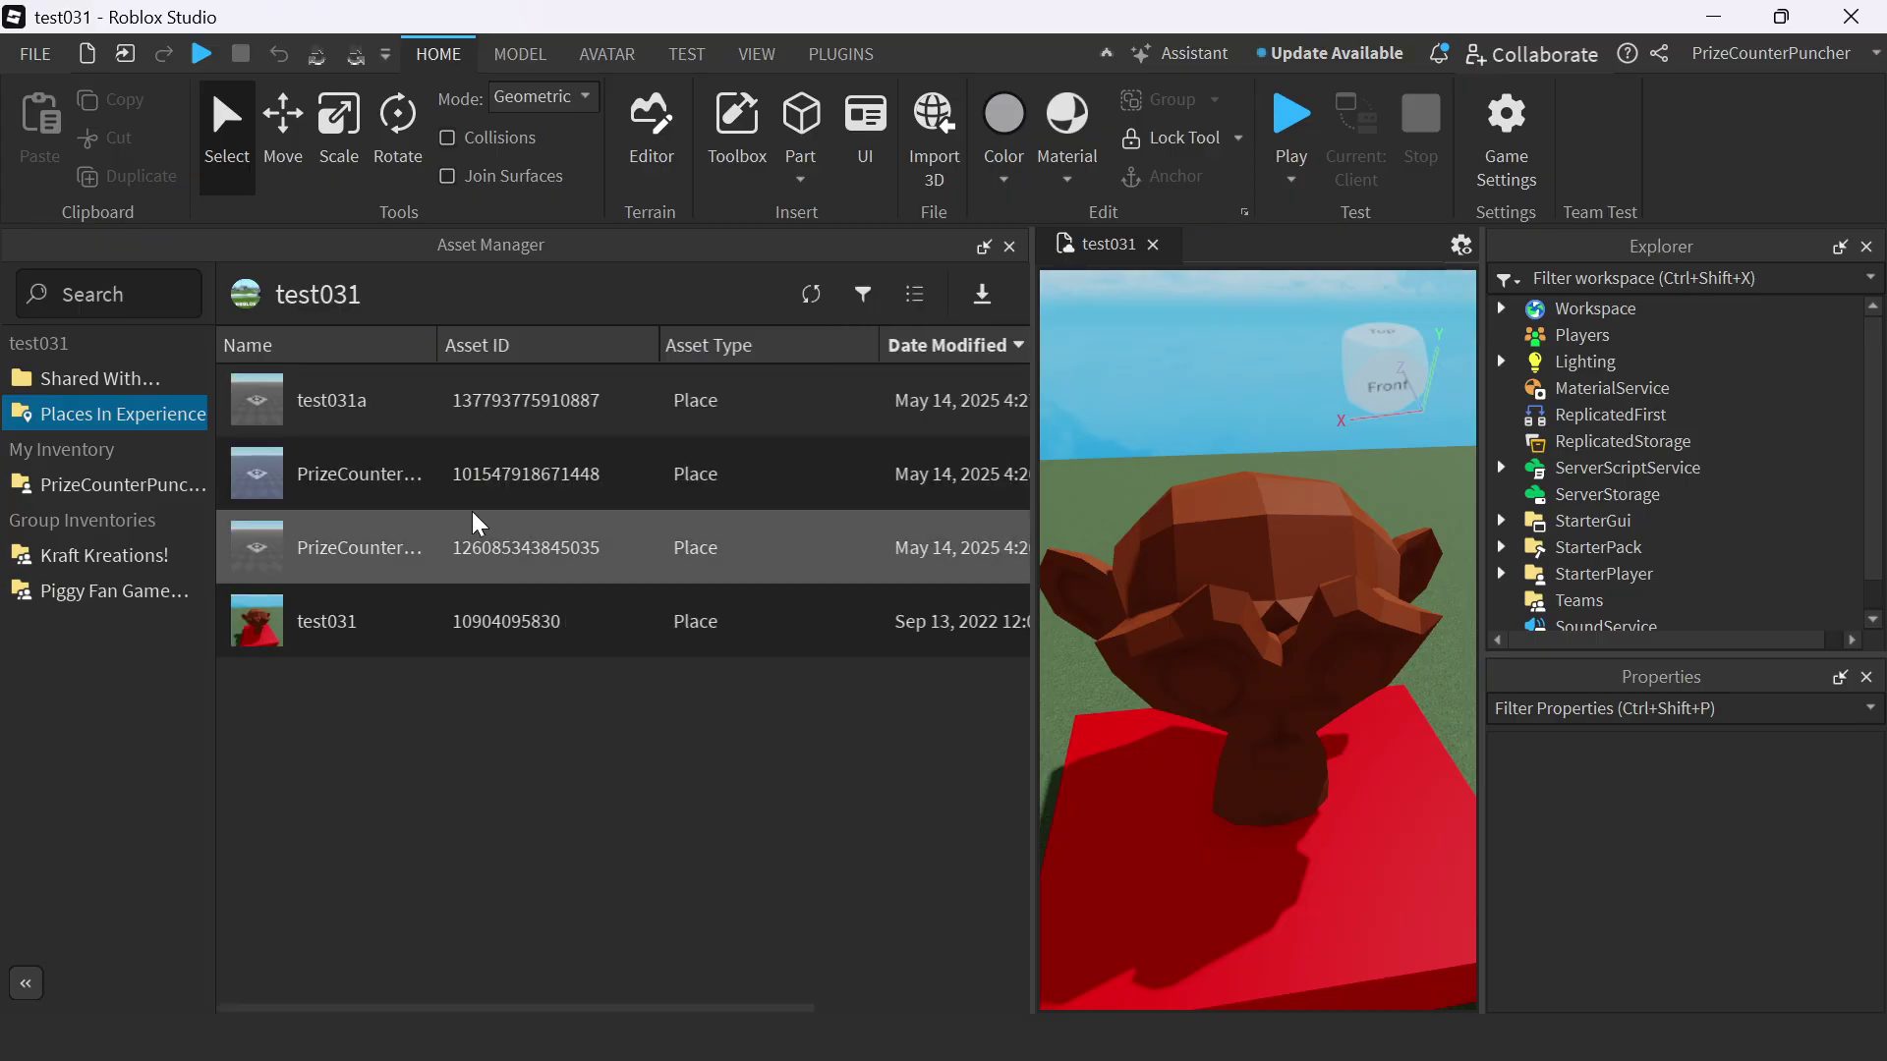